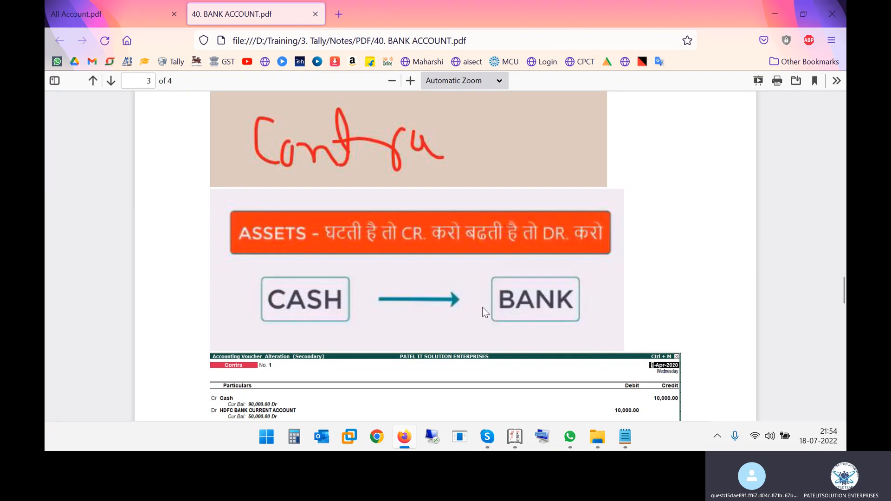
- Highlight the 10000 amount and HDFC current account in the PDF's first BANK ACCOUNT entry
click(120, 22)
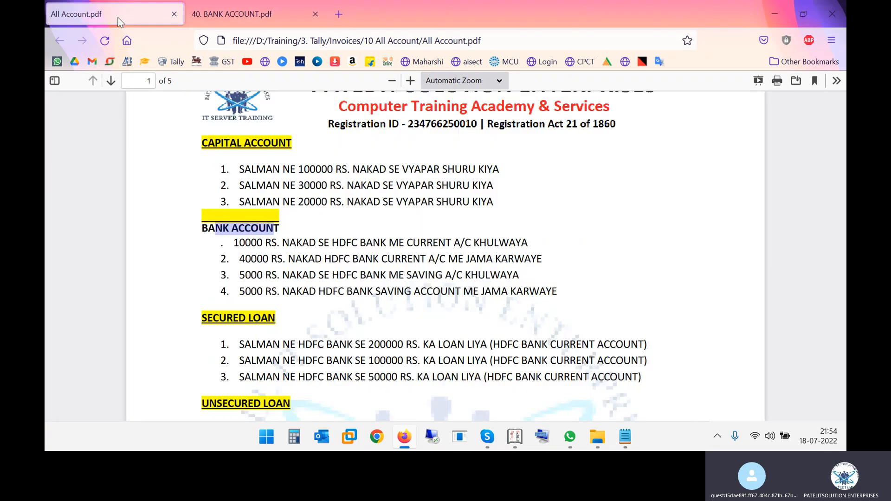
drag(239, 242, 554, 245)
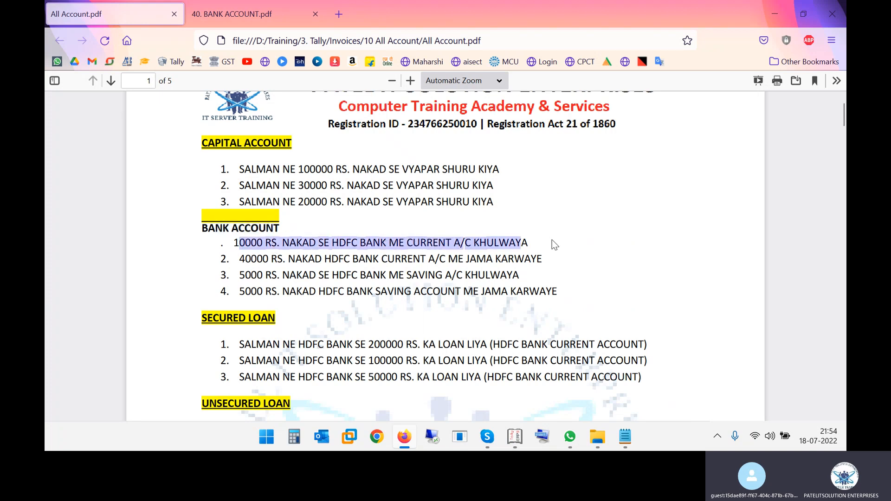
click(347, 247)
drag(234, 242, 259, 243)
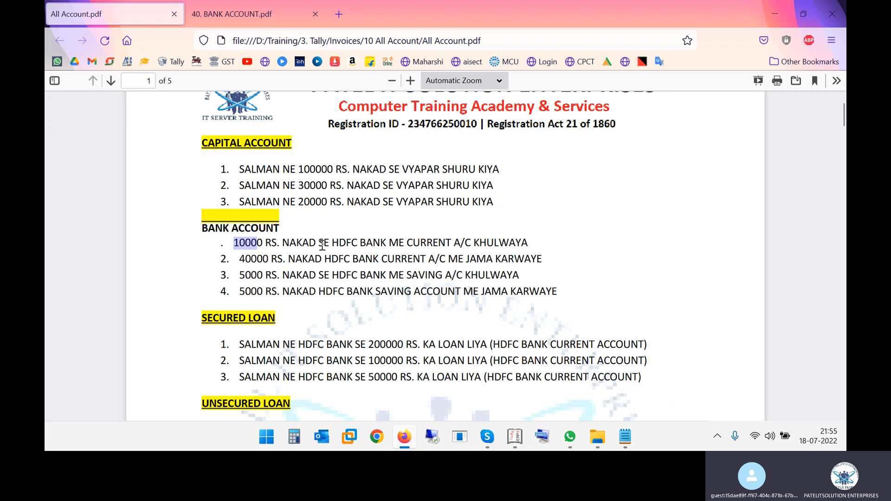
drag(338, 243, 487, 244)
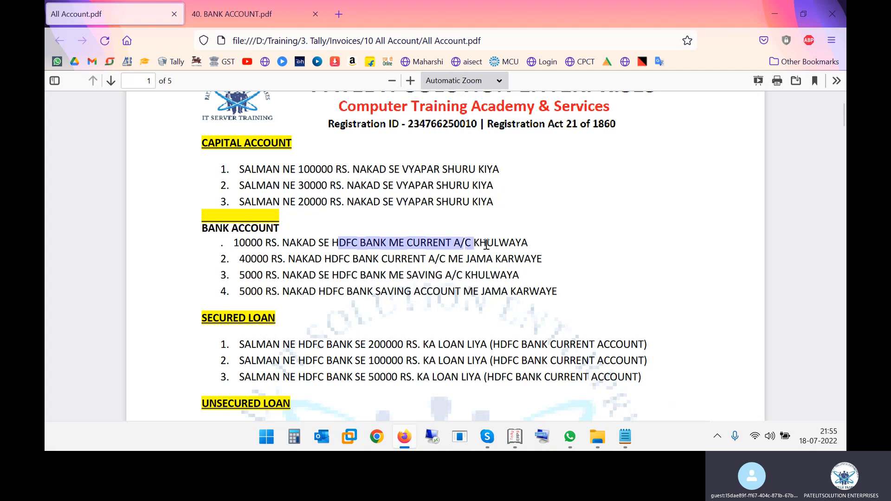
click(285, 243)
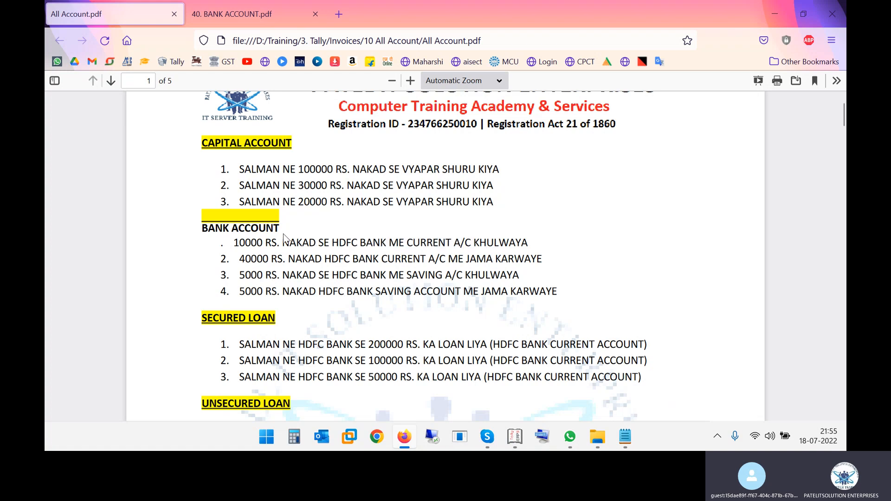
- Highlight NAKAD and BANK ME CURRENT A/C in that first bank entry
drag(288, 243, 315, 244)
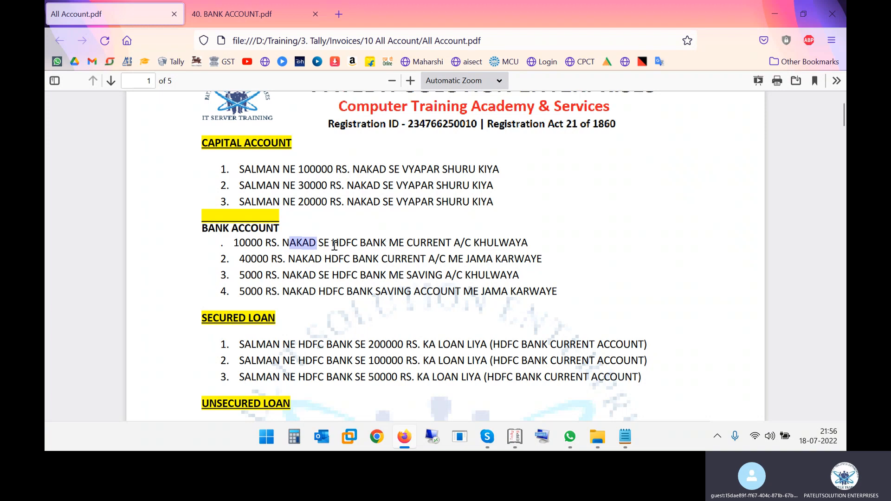
drag(288, 241, 321, 243)
drag(397, 242, 470, 234)
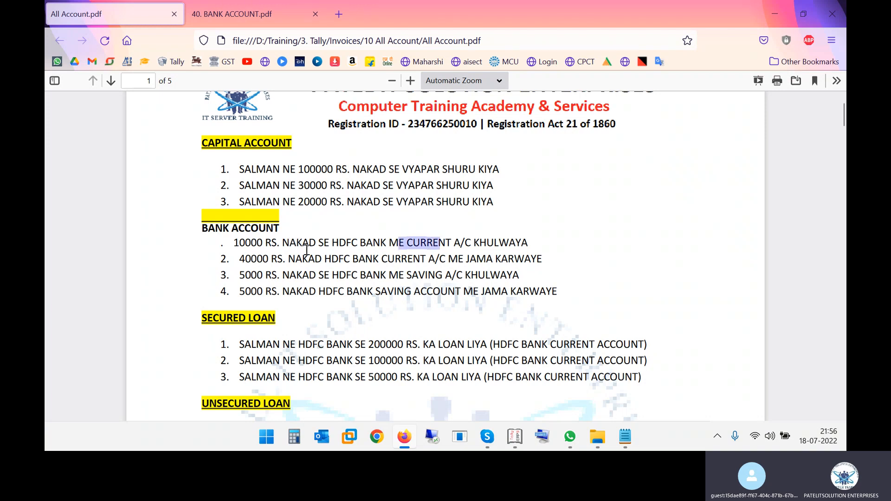
drag(284, 242, 310, 238)
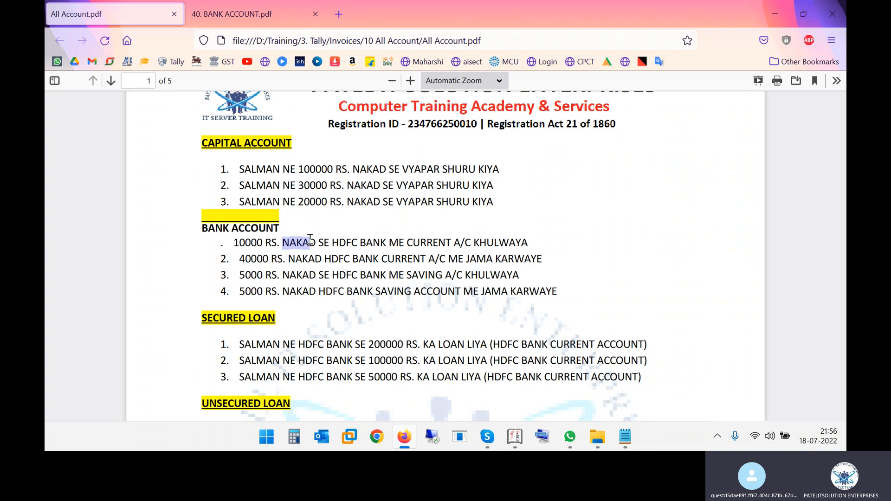
drag(379, 242, 463, 248)
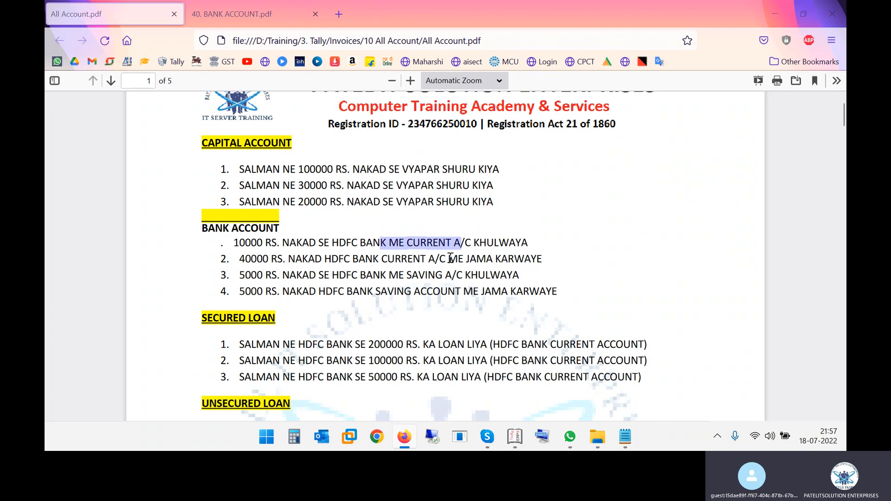
key(alt+Tab)
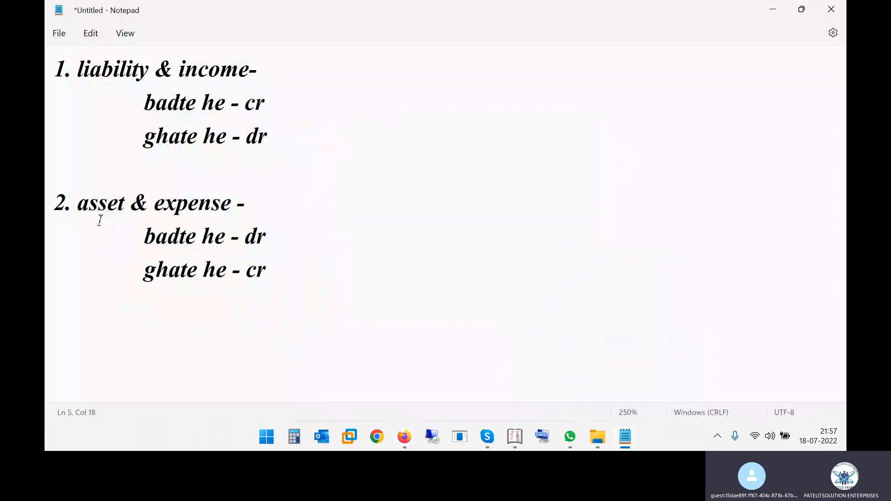
- Highlight the Notepad rules that rising assets are debited and falling assets credited
drag(87, 204, 98, 204)
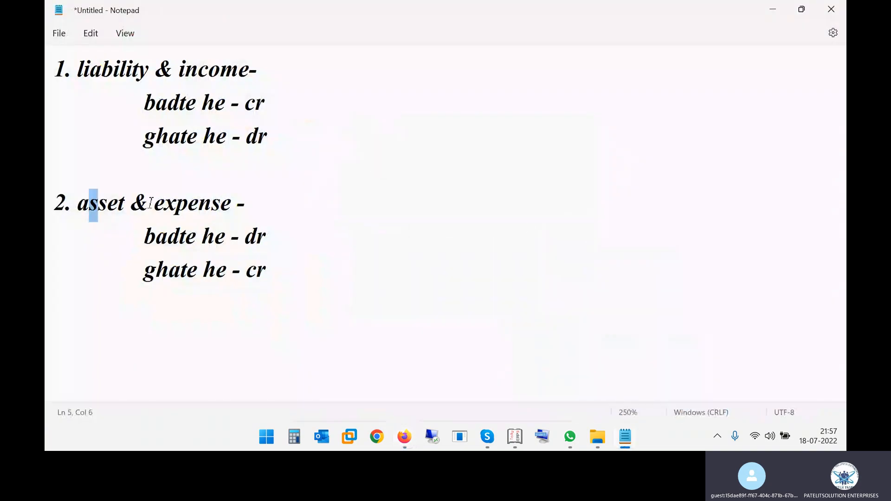
drag(180, 238, 269, 238)
drag(180, 273, 266, 274)
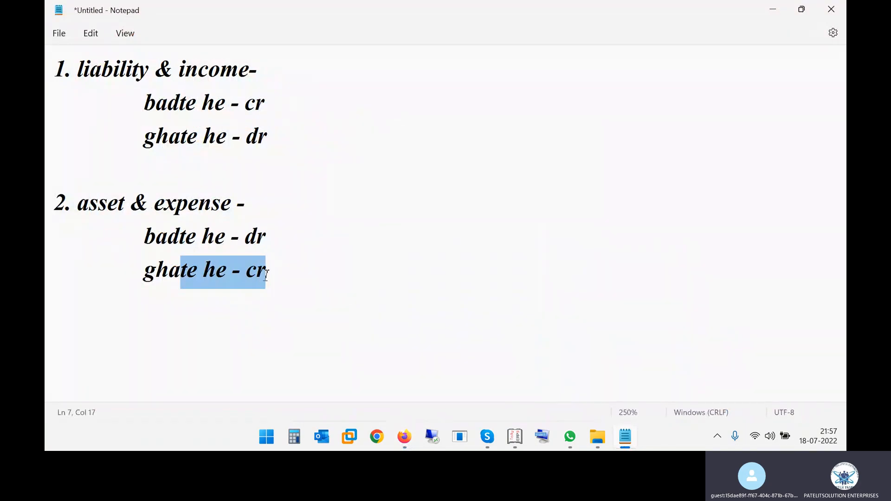
key(alt+Tab)
key(alt+Tab)
key(alt+Tab)
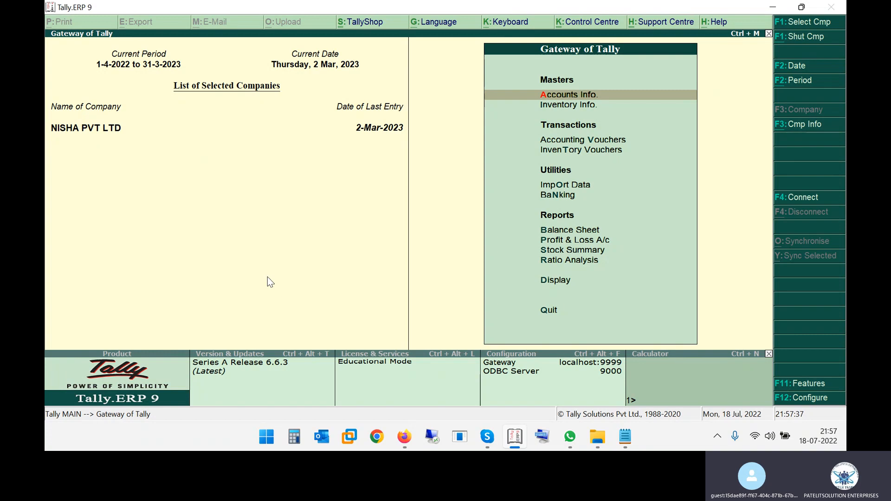
key(alt+Tab)
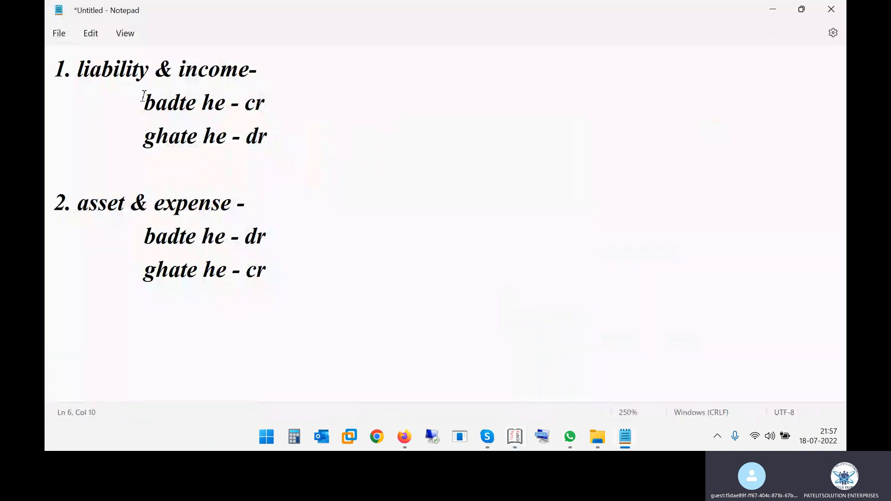
drag(144, 98, 229, 288)
click(300, 281)
key(alt)
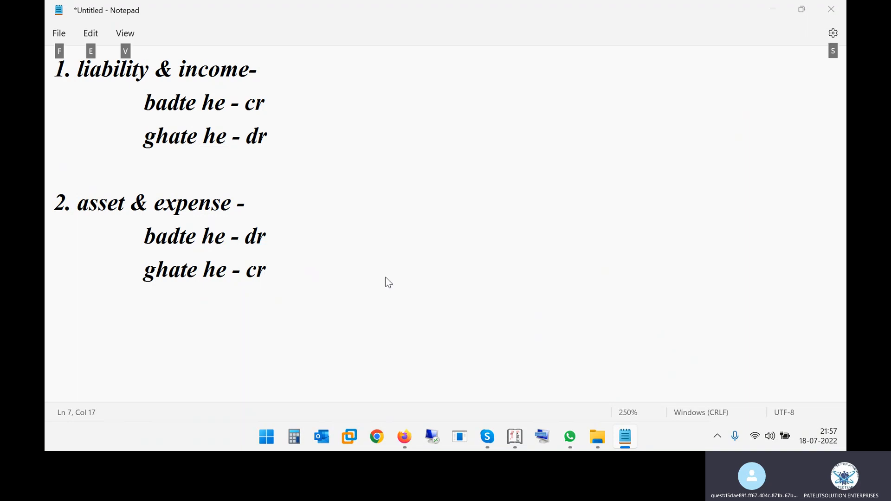
key(alt+Tab)
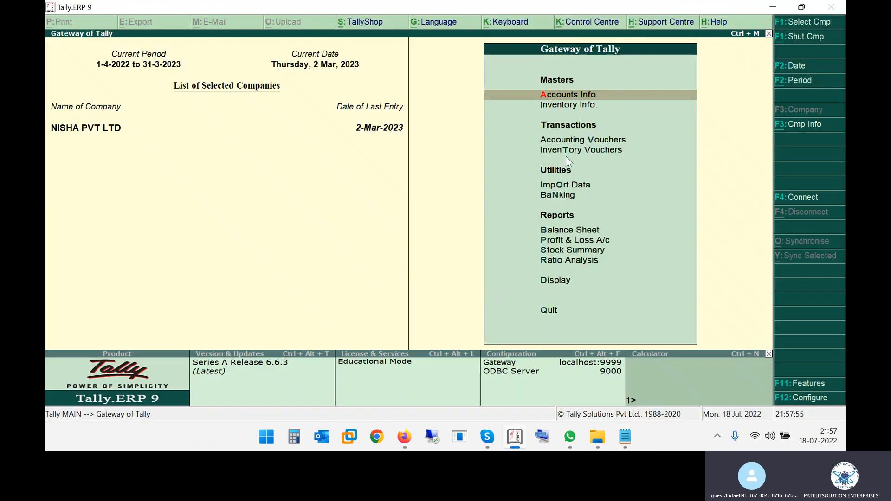
- Start a new Contra voucher No. 16 from Accounting Vouchers
click(583, 139)
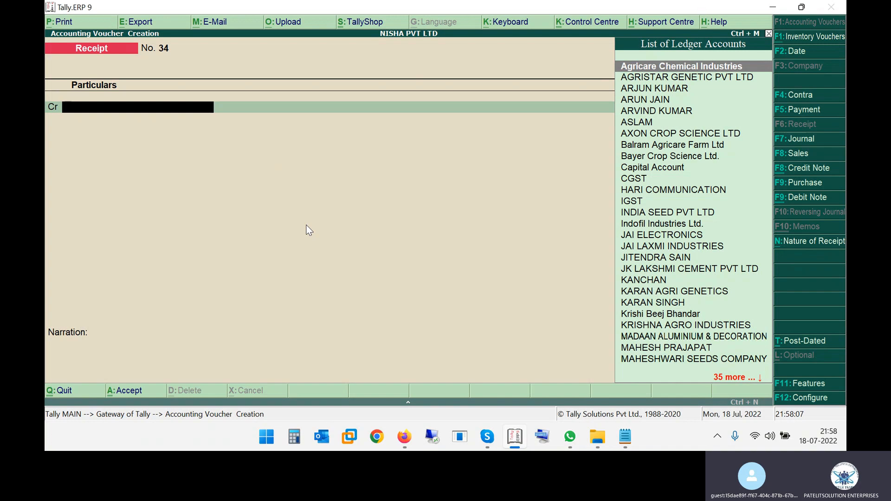
key(F4)
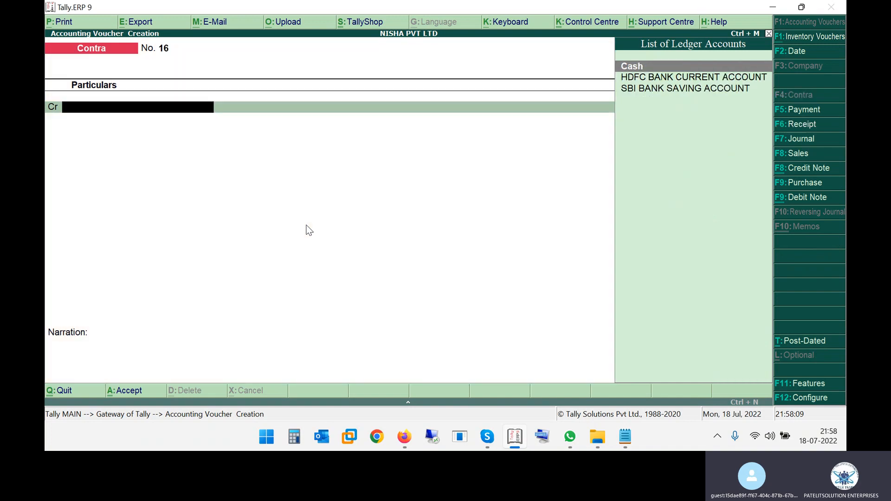
key(alt+Tab)
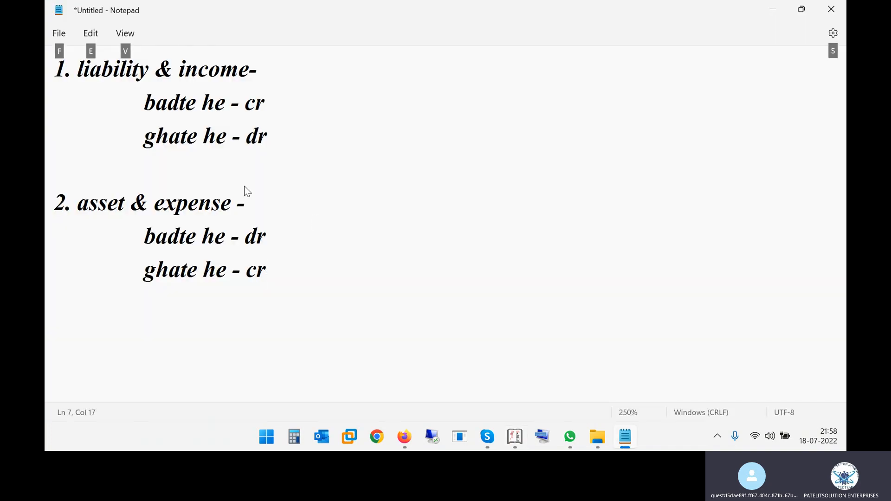
key(alt+Tab)
key(alt+Tab)
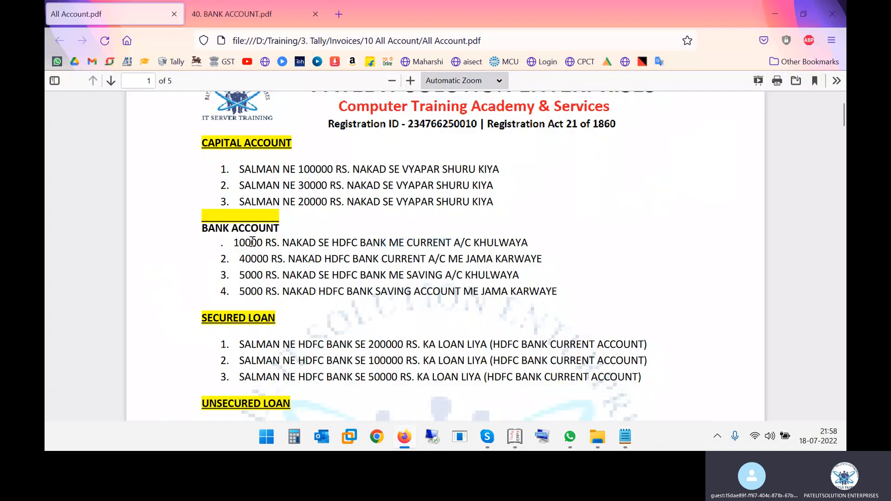
- Recheck the first bank entry in the PDF, highlighting the word NAKAD
drag(240, 248, 497, 247)
key(alt+Tab)
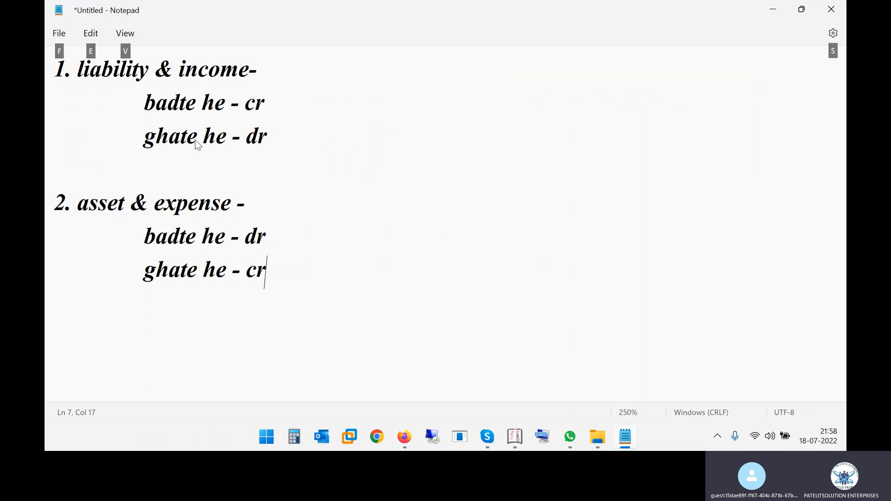
key(alt+Tab)
key(alt+Tab)
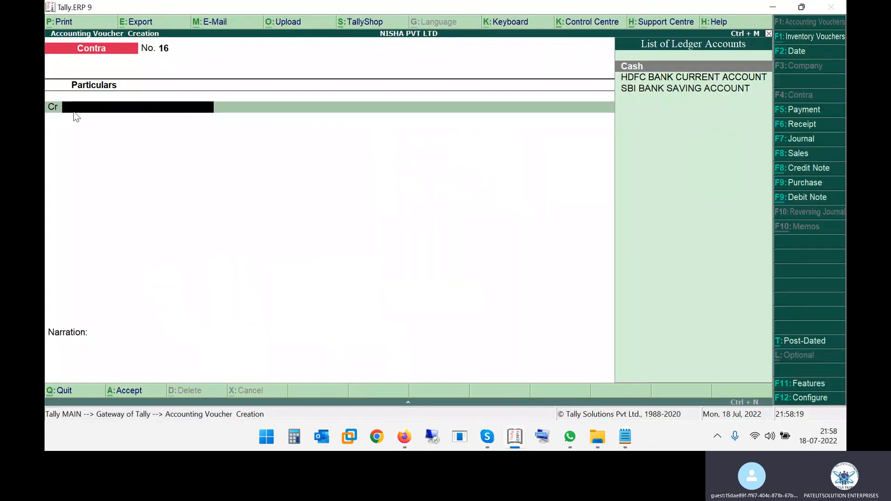
key(alt+Tab)
key(alt+Tab)
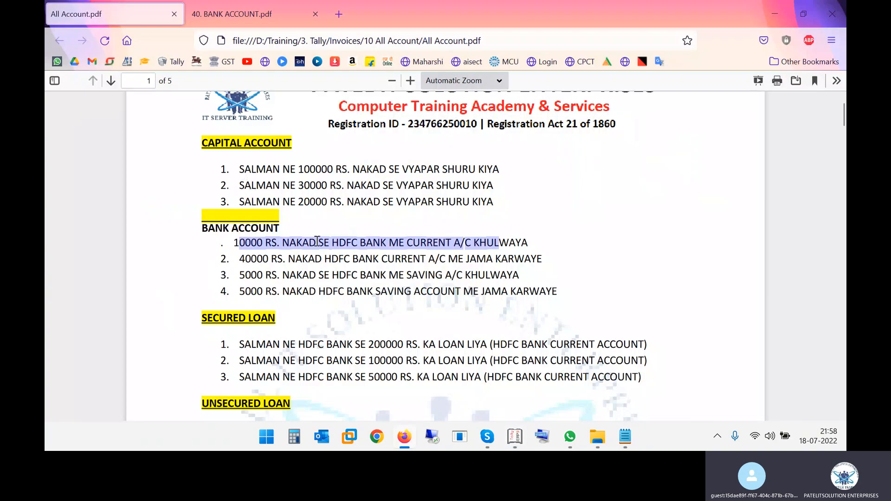
click(301, 242)
drag(284, 242, 317, 242)
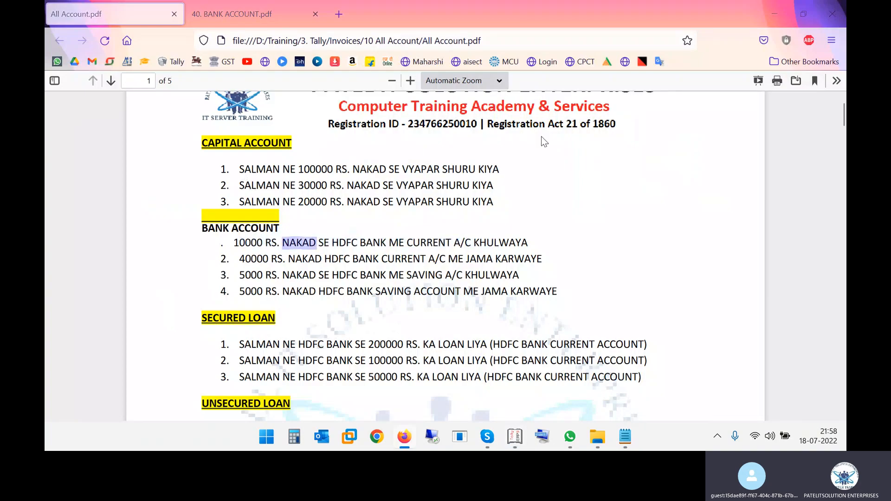
- Credit Cash with 10,000 on Contra voucher No. 16
key(alt+Tab)
text(Cash)
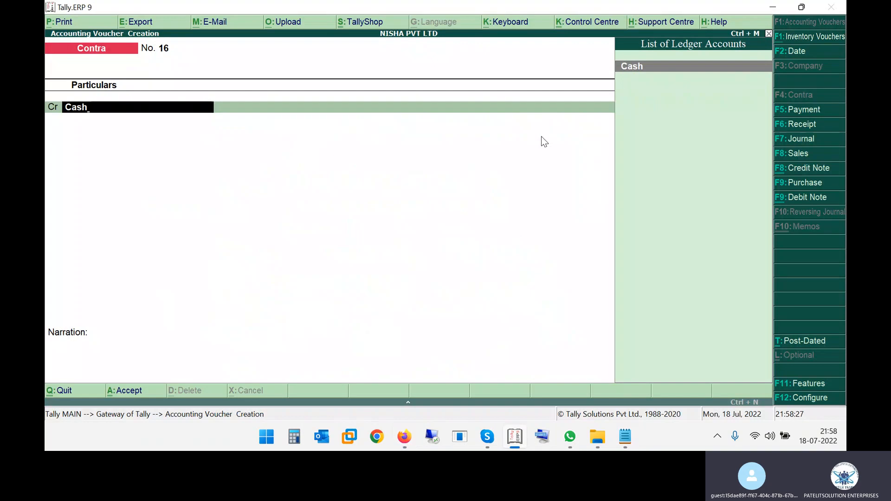
key(Return)
text(10,000.)
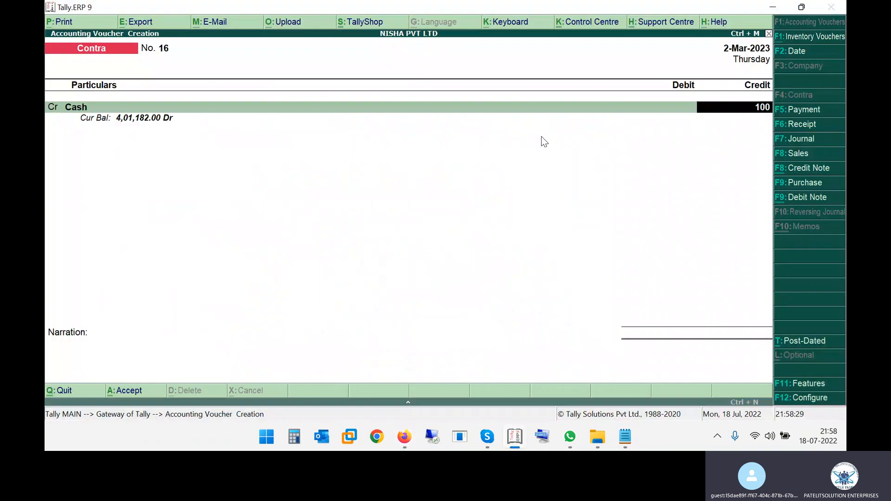
text(0)
key(BackSpace)
key(Return)
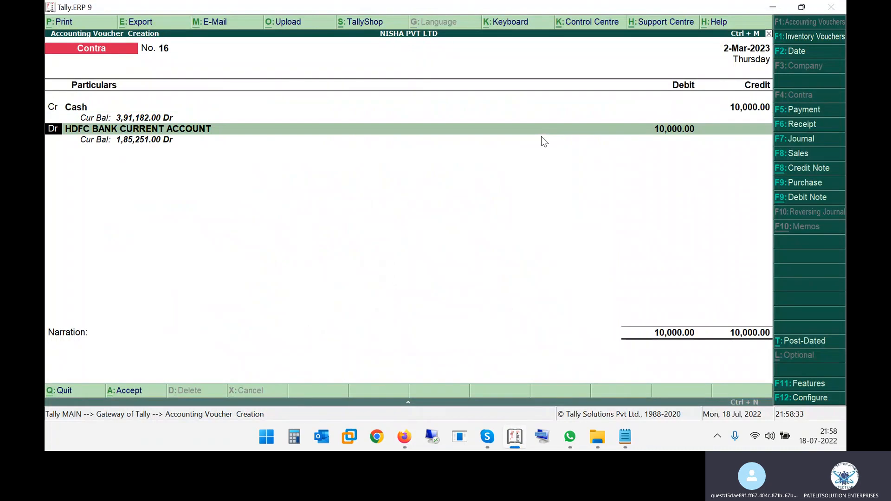
- Debit HDFC BANK CURRENT ACCOUNT, checking the bank exercises in the PDF
key(alt+Tab)
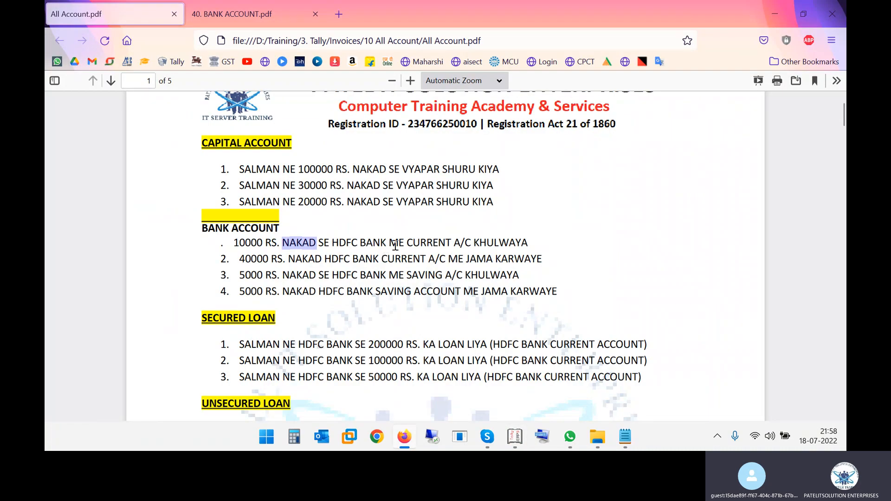
key(alt+Tab)
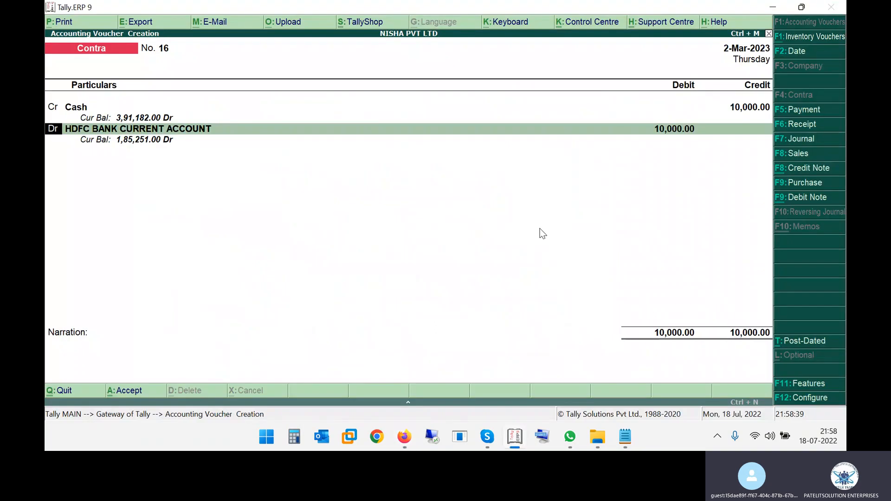
key(Return)
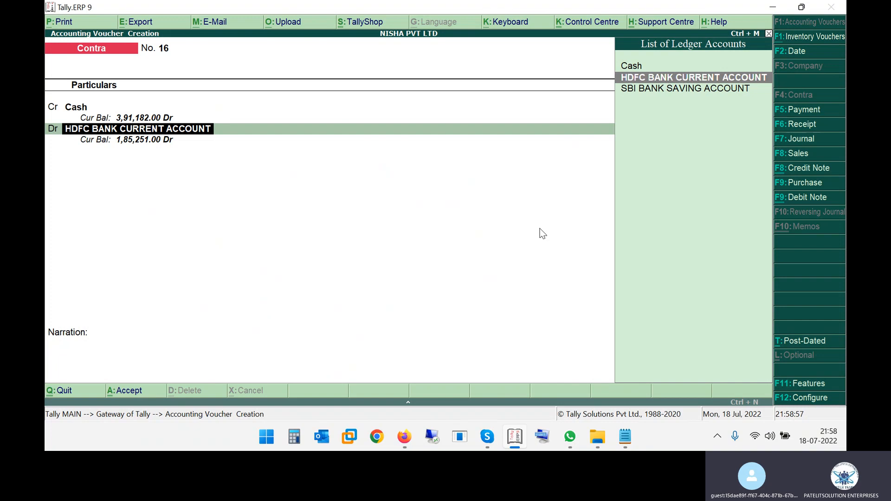
key(alt+Tab)
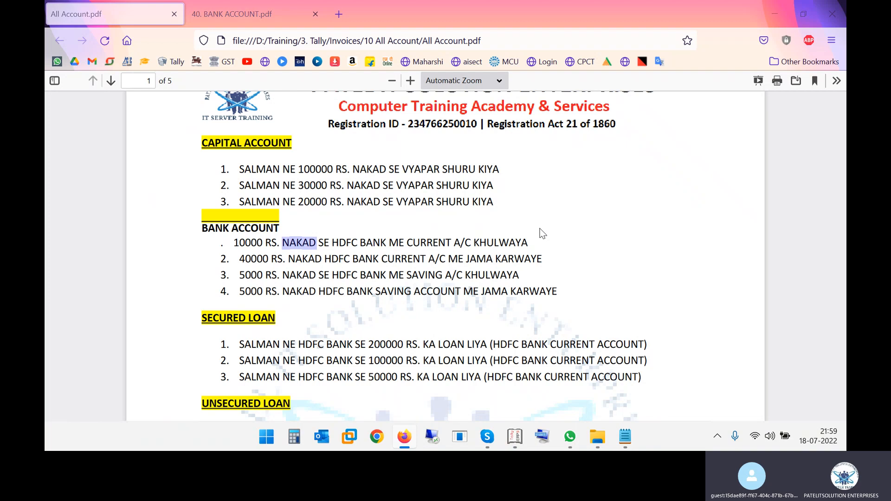
key(alt+Tab)
- Discard the unfinished contra voucher and begin creating a new company
key(Escape)
key(Return)
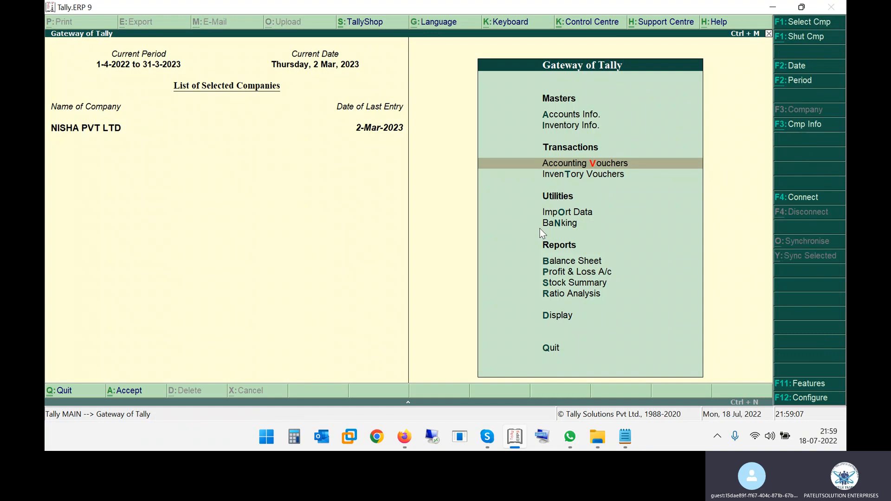
key(alt+F3)
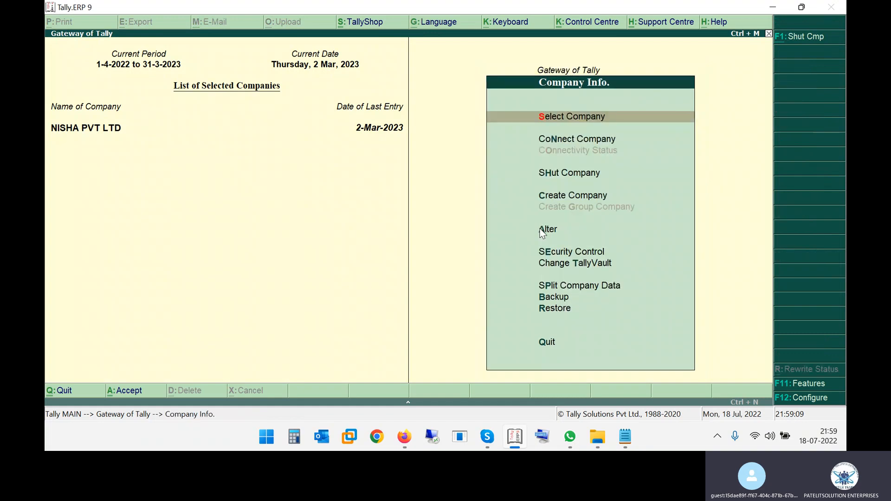
key(Down)
key(Down)
key(Down)
key(Up)
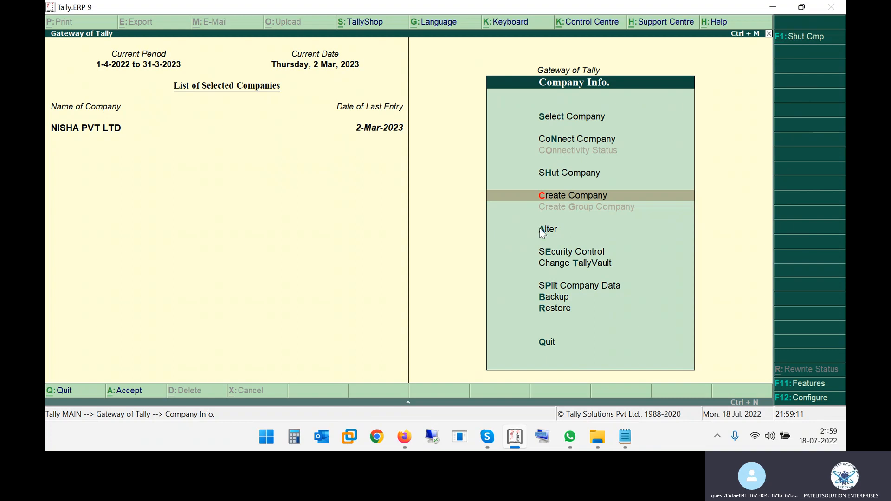
key(Return)
- Create company 'Nisha Journal Entry' in Madhya Pradesh with books from 1-4-2022
text(Nisha)
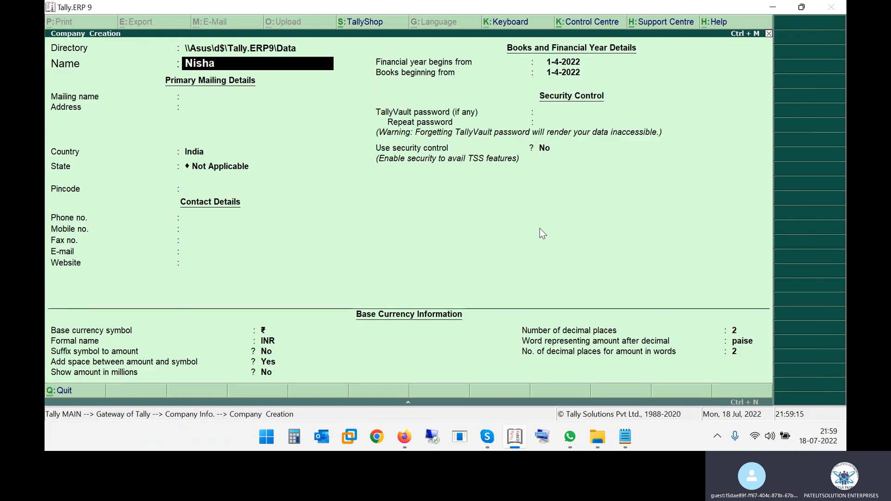
text( Journal Entry)
key(Return)
key(Return)
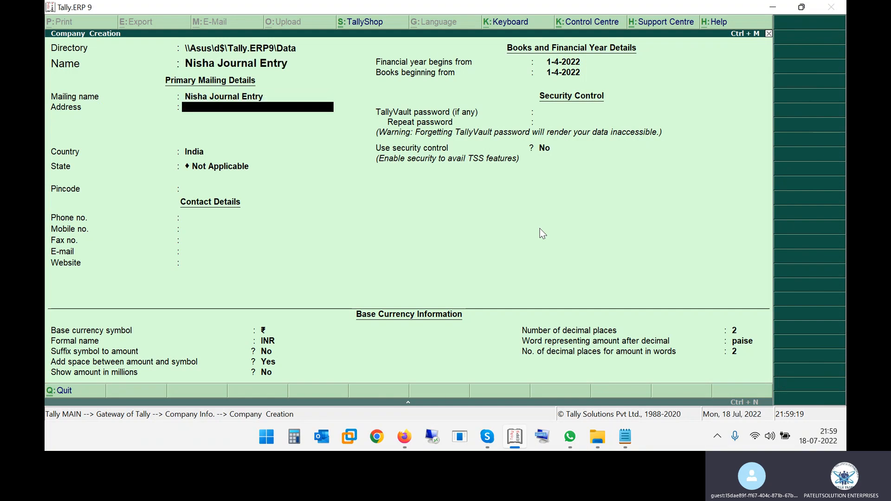
key(Return)
key(Return)
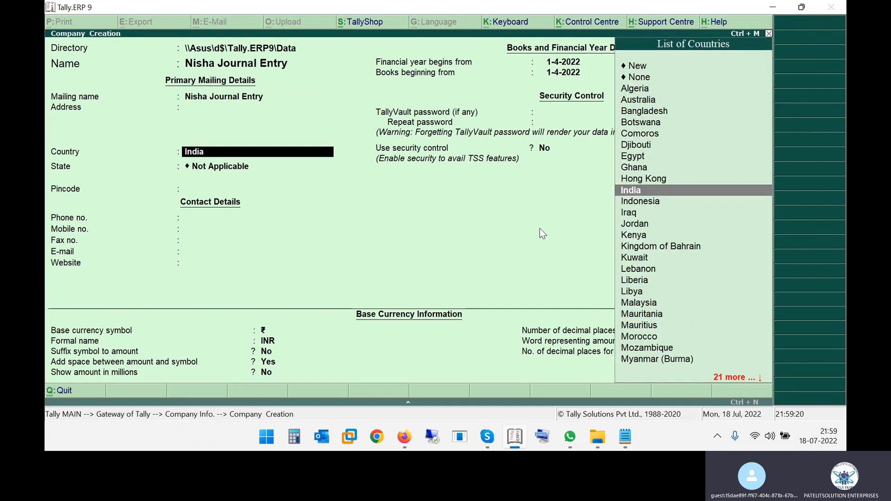
text(Ma)
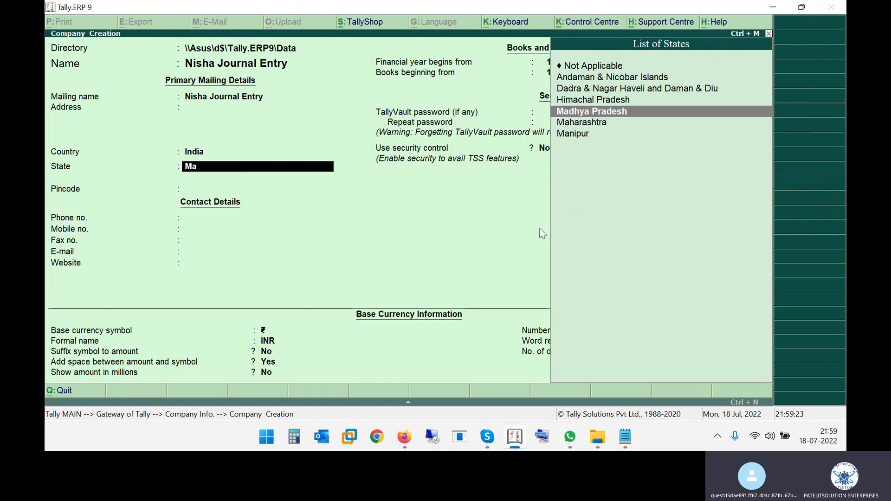
key(Return)
key(Return)
key(Return)
key(Return)
key(Return)
key(Return)
key(Return)
key(Return)
key(Return)
key(Return)
key(Return)
key(Return)
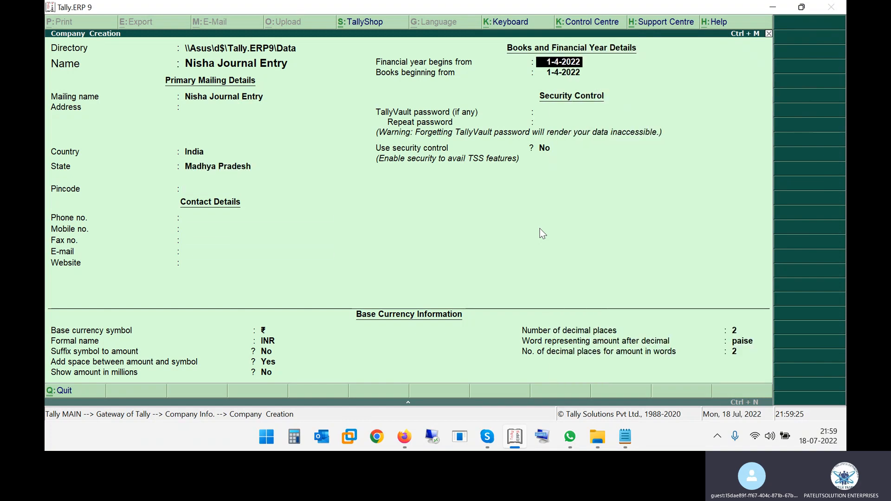
key(Return)
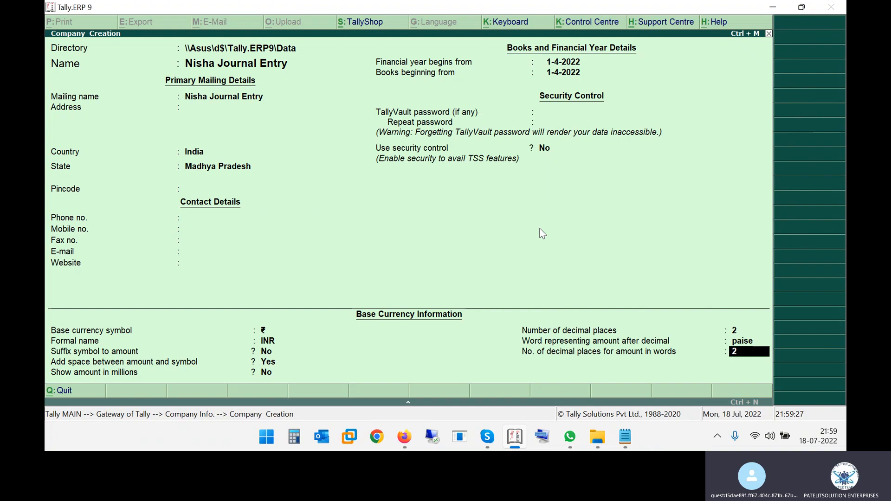
key(Return)
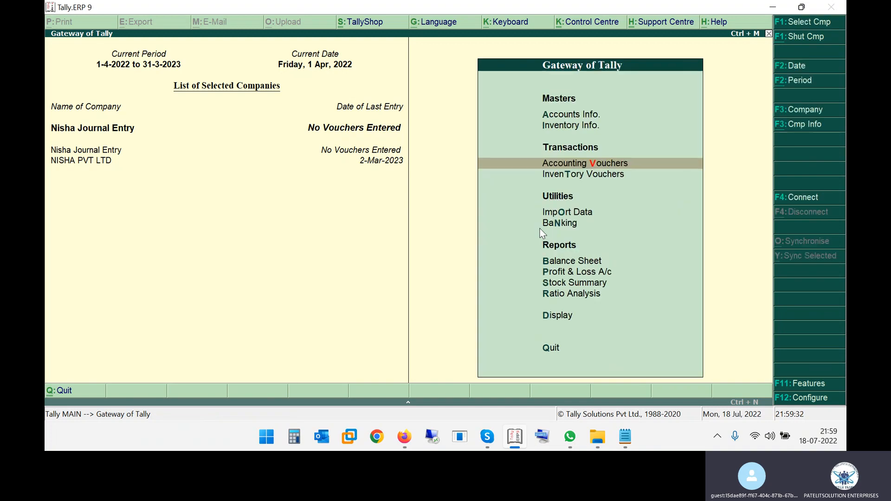
- Go to the Statutory & Taxation company features
key(F11)
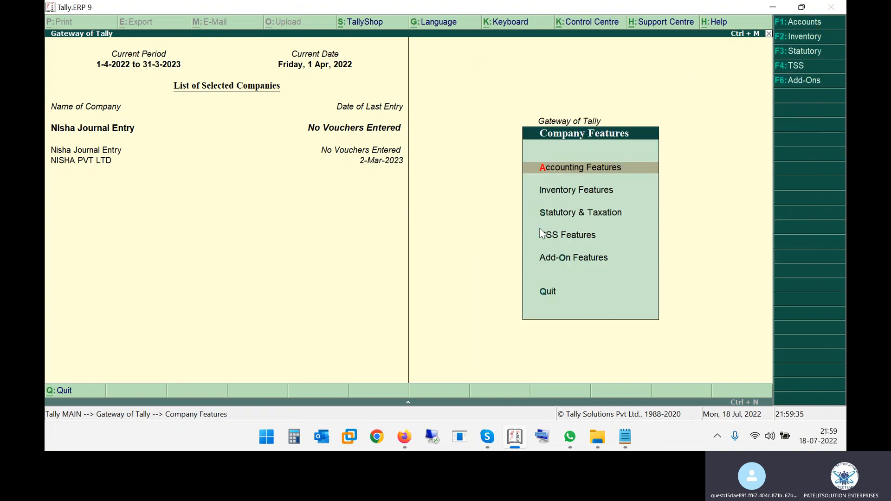
key(Down)
key(Down)
key(Return)
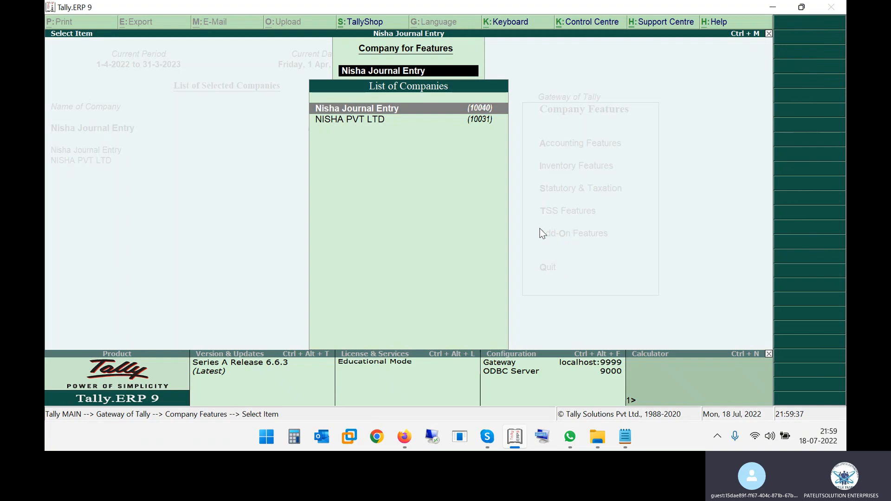
- Enable GST as Regular registration, enter the company's GSTIN, and keep monthly GSTR1
key(Down)
key(Return)
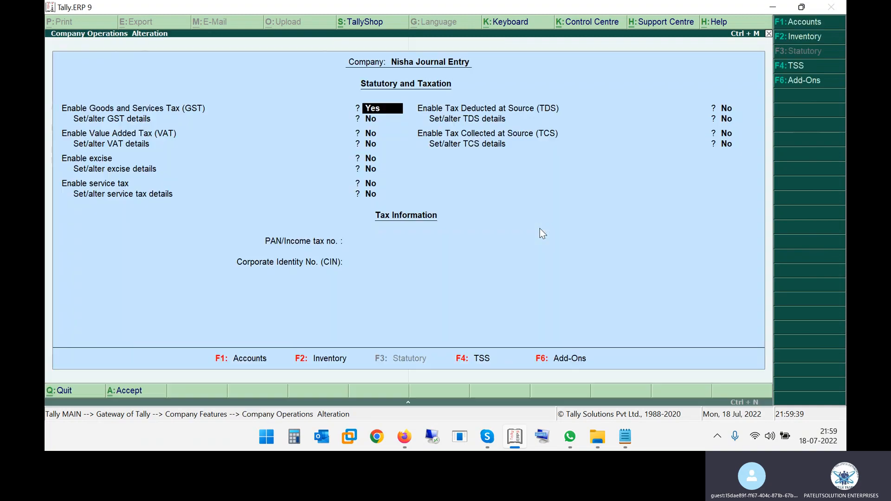
key(Return)
key(Return)
key(Return)
key(Return)
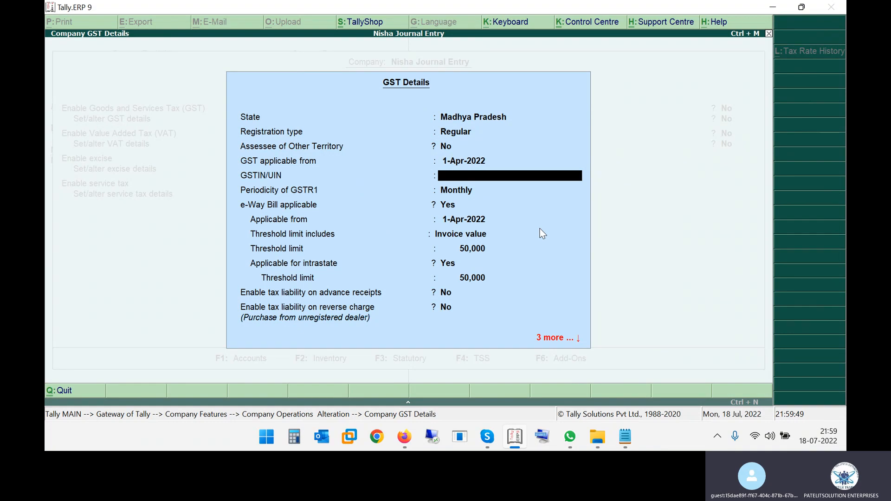
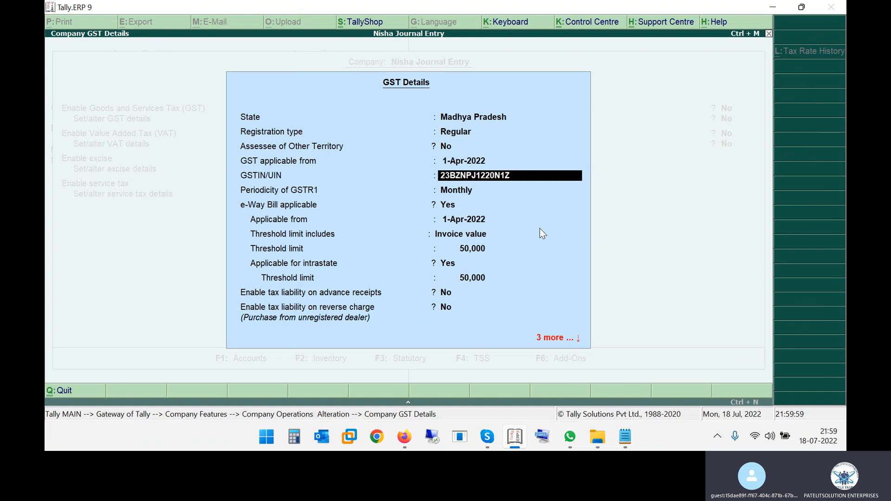
key(Return)
key(Return)
key(Return)
key(Return)
key(Return)
key(Return)
key(Return)
key(Return)
key(Return)
key(Return)
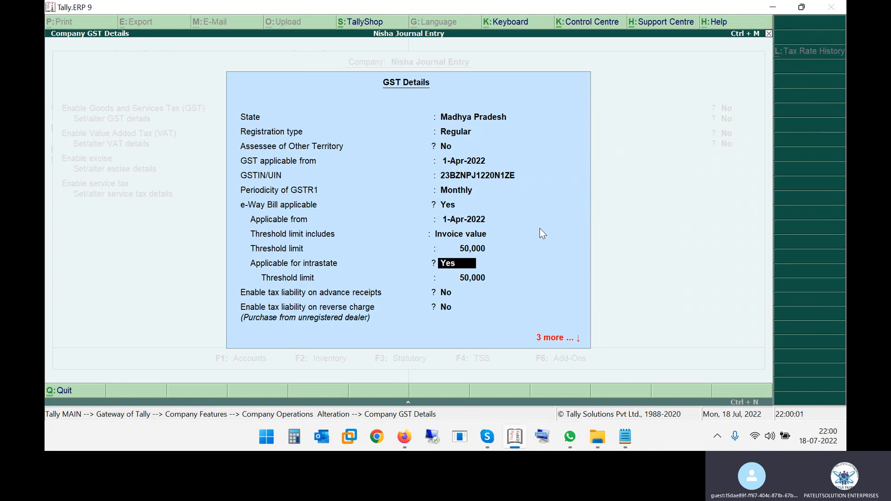
key(Return)
key(Return)
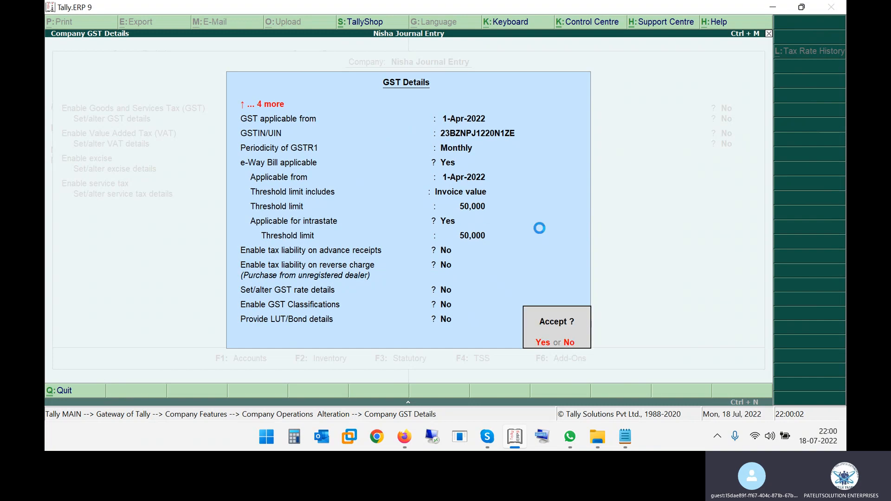
key(Return)
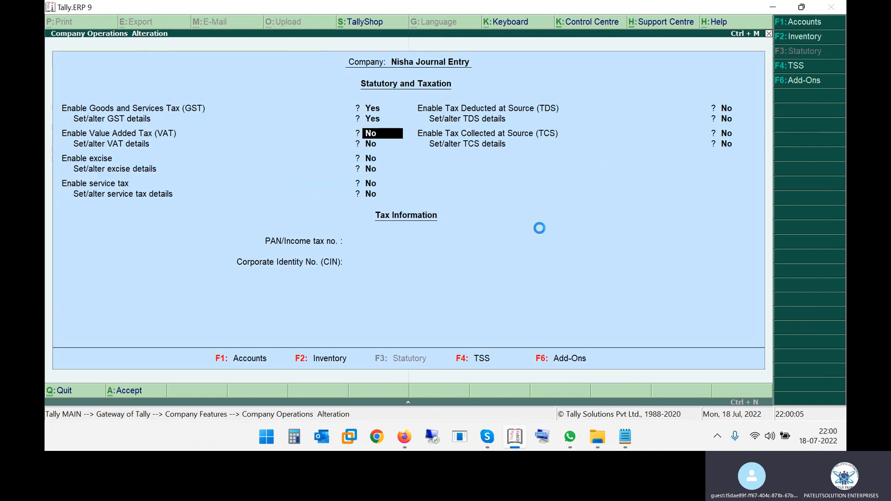
- Save the GST settings and back out to quit Tally
key(ctrl+a)
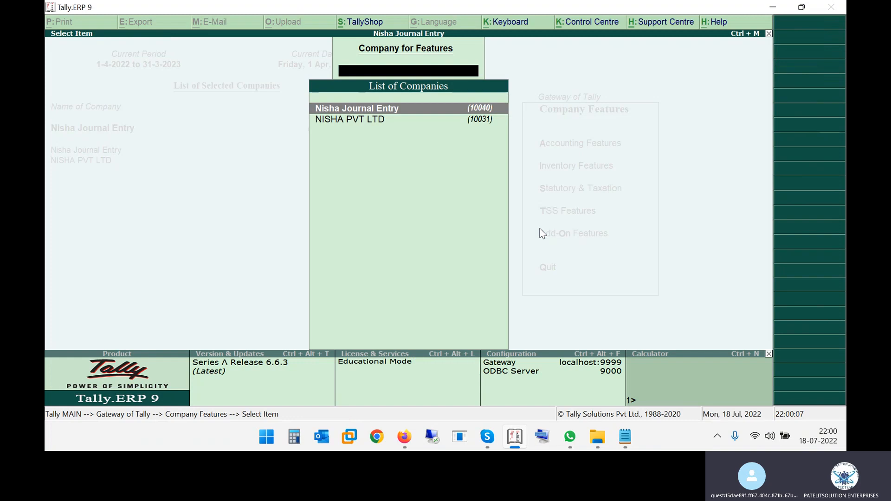
key(Return)
key(Escape)
key(Escape)
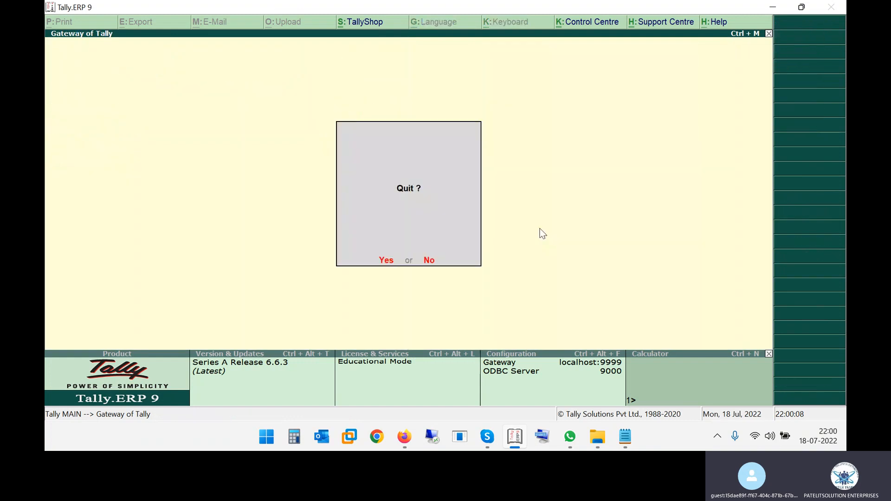
- Close Tally and relaunch Tally.ERP 9 in educational mode
key(Return)
key(super)
text(tally)
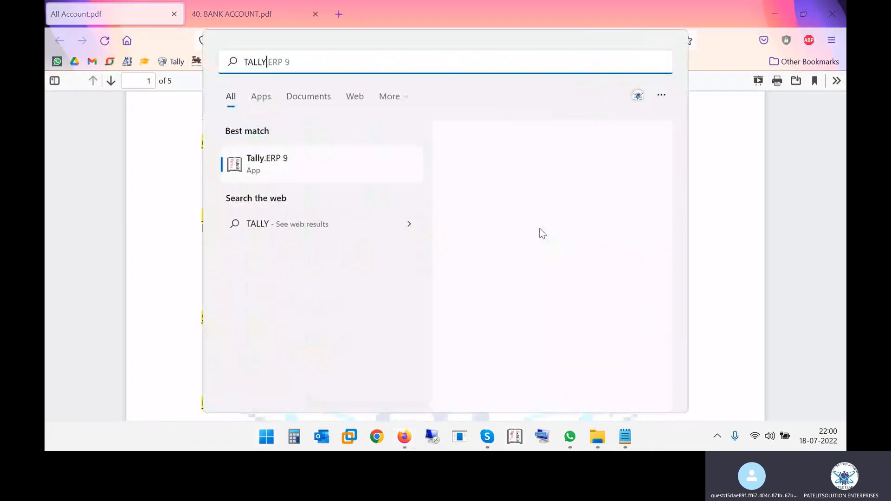
key(Return)
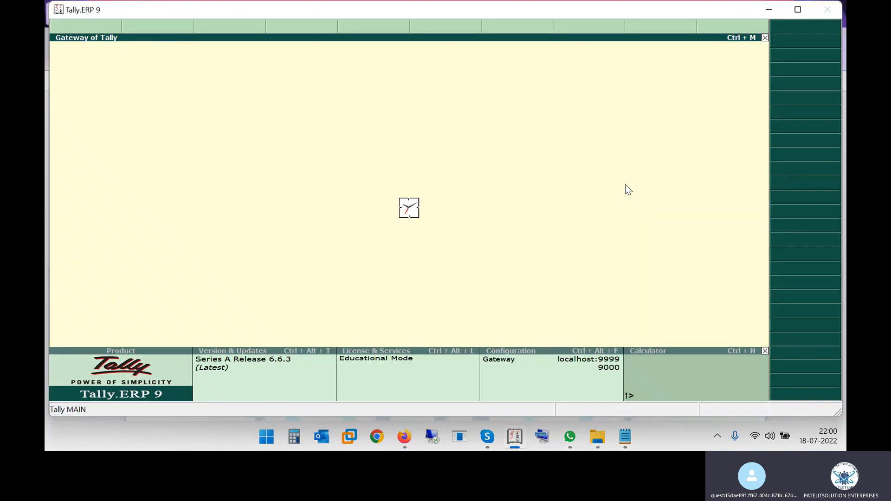
key(w)
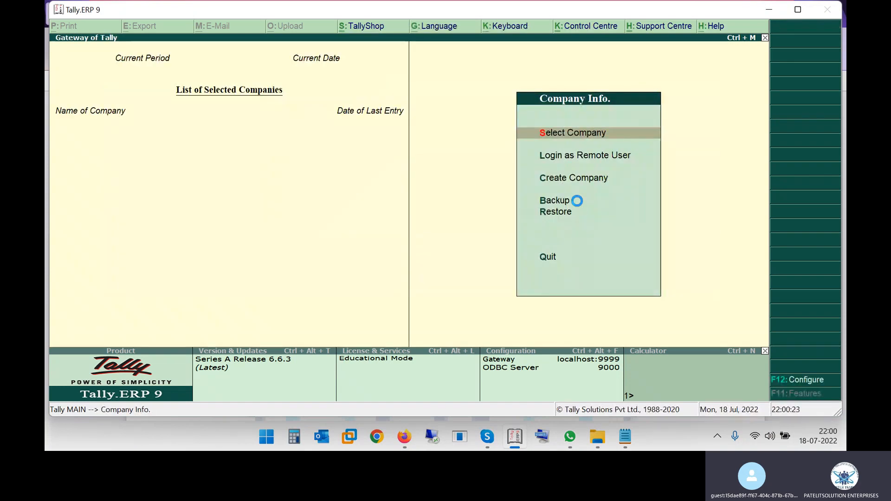
- Load Nisha Journal Entry and start Payment voucher No. 1 dated 1-Apr-2022
key(Return)
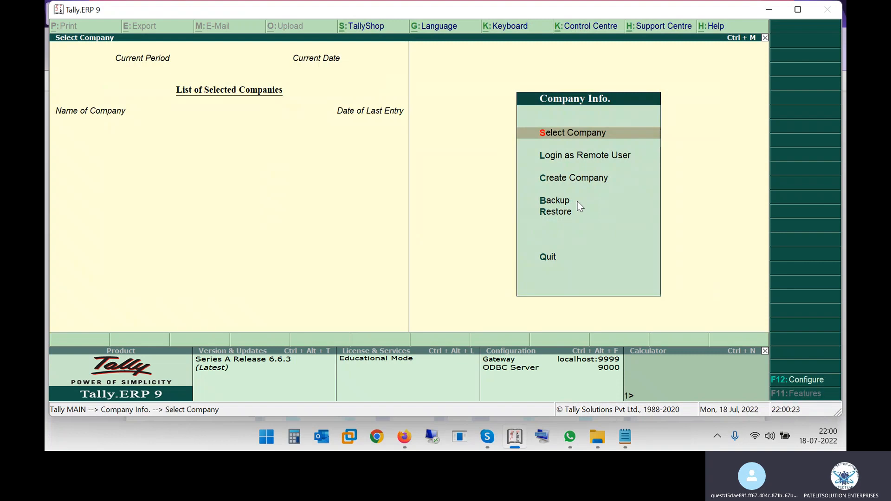
text(NIS)
key(Down)
key(Up)
key(Return)
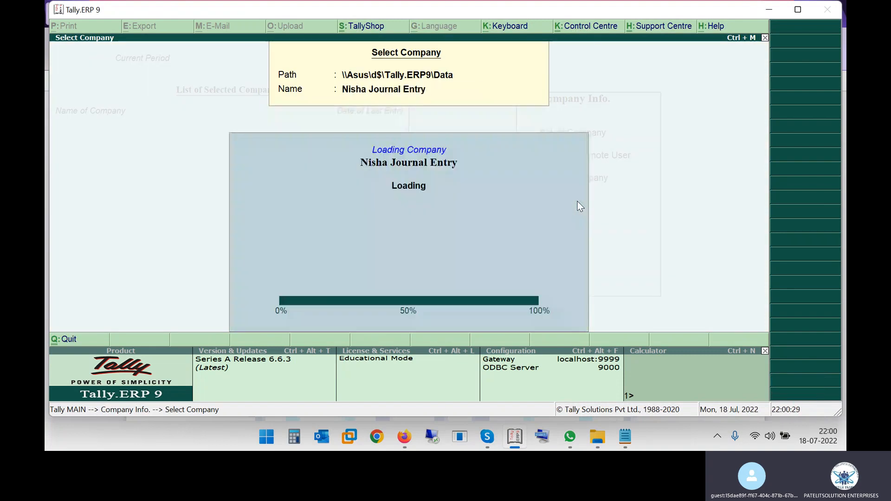
key(v)
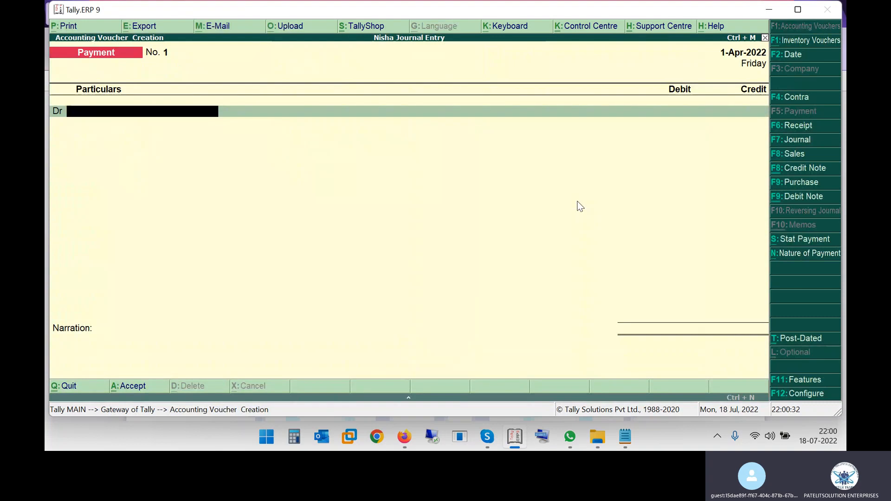
- Switch to a Contra voucher and begin, then abandon, an HDFC BANK CURRENT ledger
key(F4)
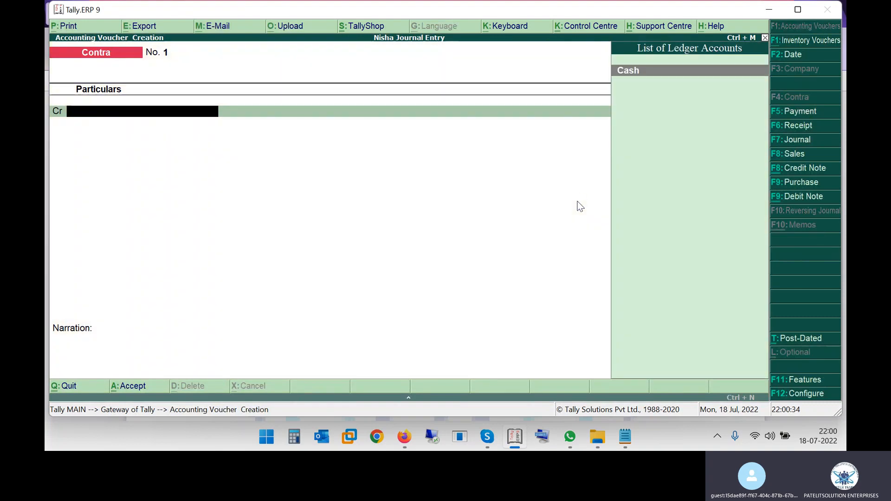
double_click(402, 10)
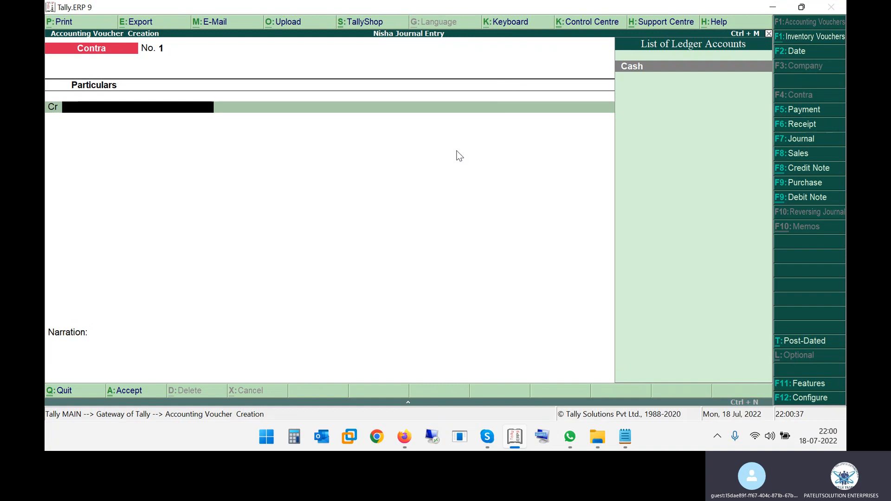
key(alt+c)
text(HDFC)
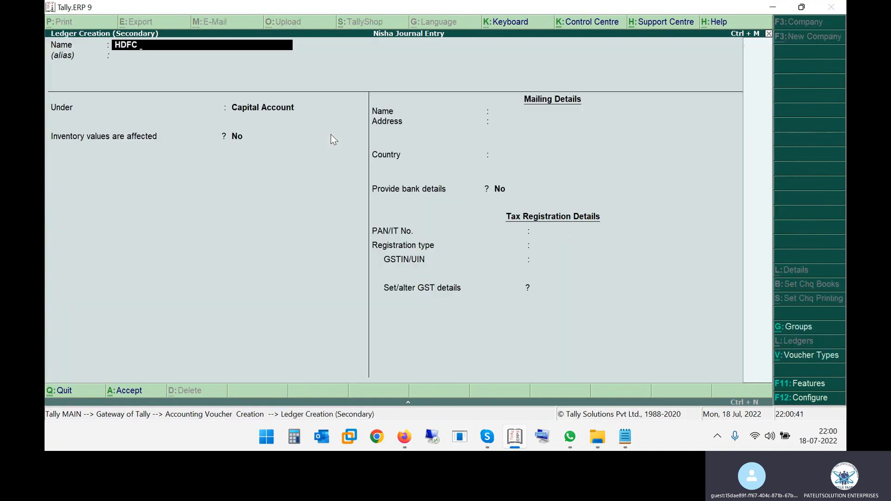
key(alt+Tab)
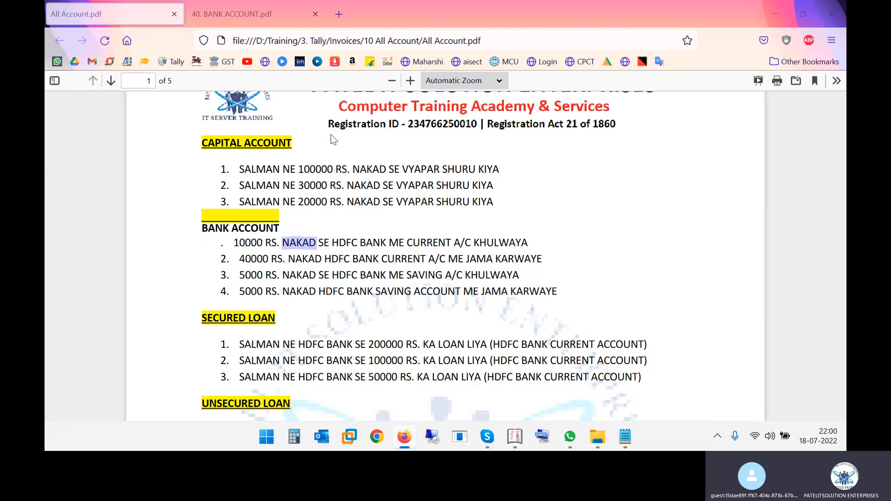
key(alt+Tab)
text(BANK CU)
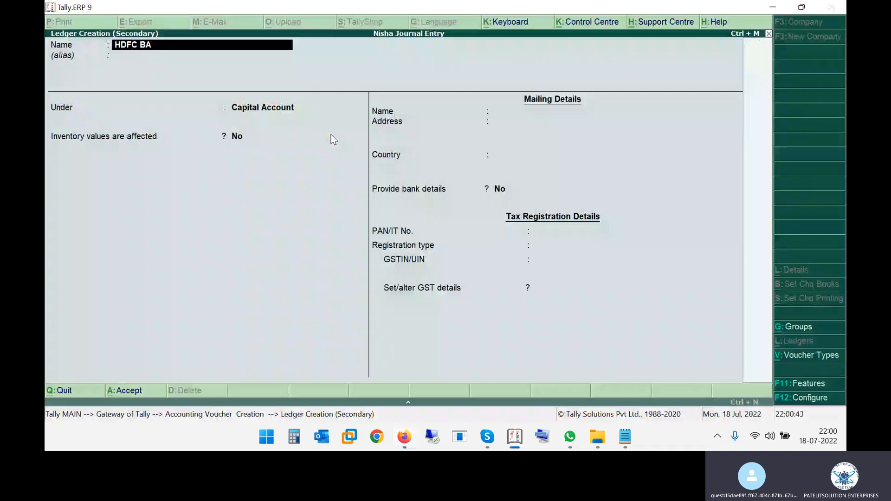
key(Escape)
key(Escape)
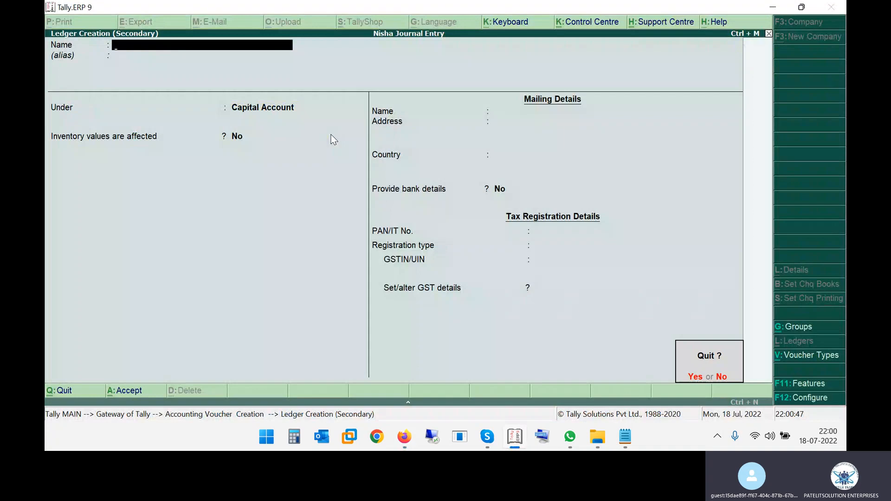
key(y)
- Credit Cash with 10000, dismiss the negative cash warning, and quit the voucher
key(alt+Tab)
key(alt+Tab)
text(CASH)
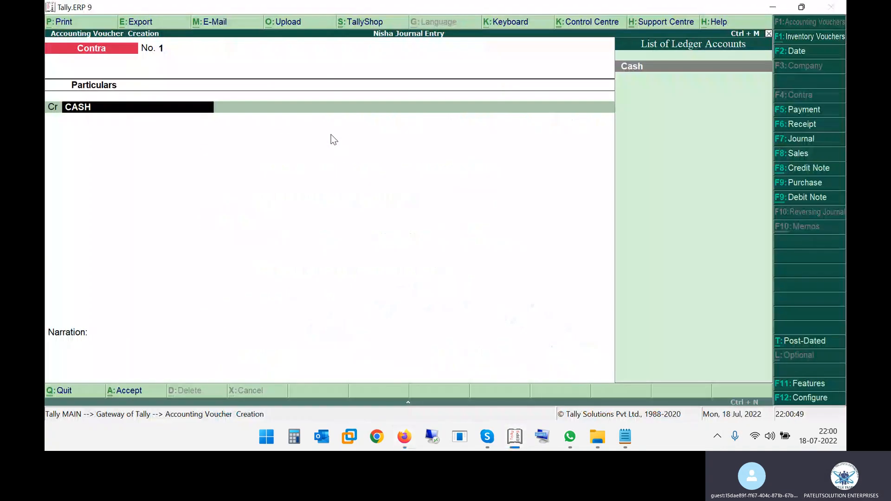
key(Return)
text(10000)
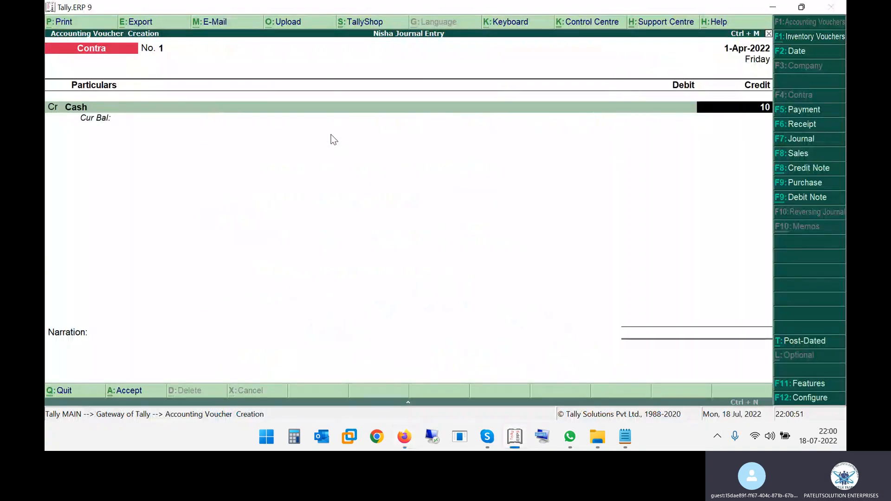
key(Return)
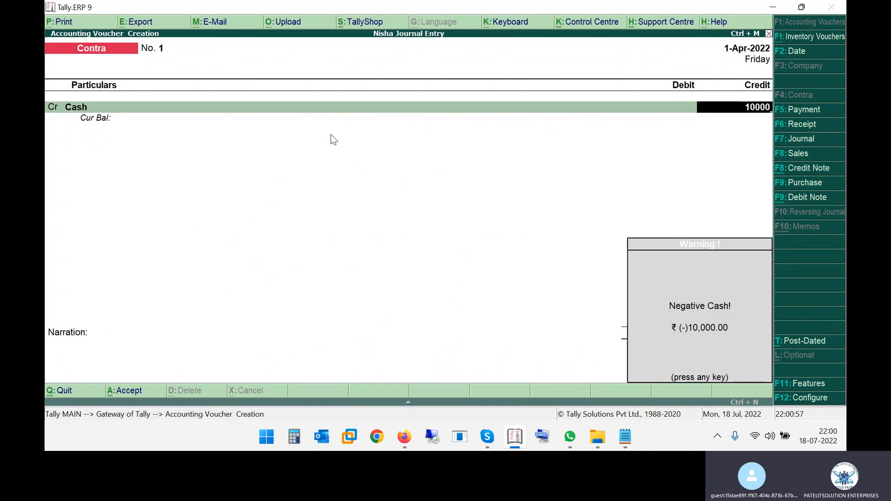
key(Return)
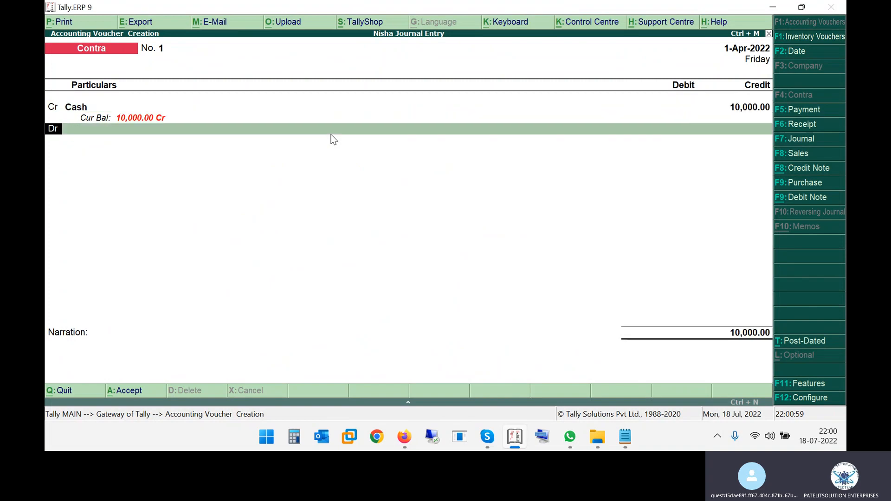
key(Escape)
- Discard the contra voucher and note the 100000 capital entry in the PDF
key(y)
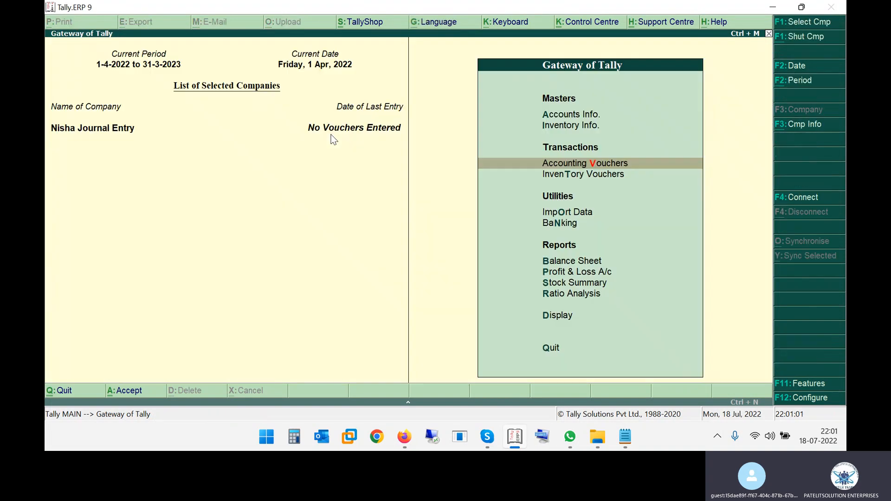
key(alt+Tab)
scroll(332, 209, up, 2)
drag(251, 230, 336, 232)
key(alt+Tab)
- Open a Receipt voucher and create a CAPITAL ACCOUNT ledger under Capital Account
key(Return)
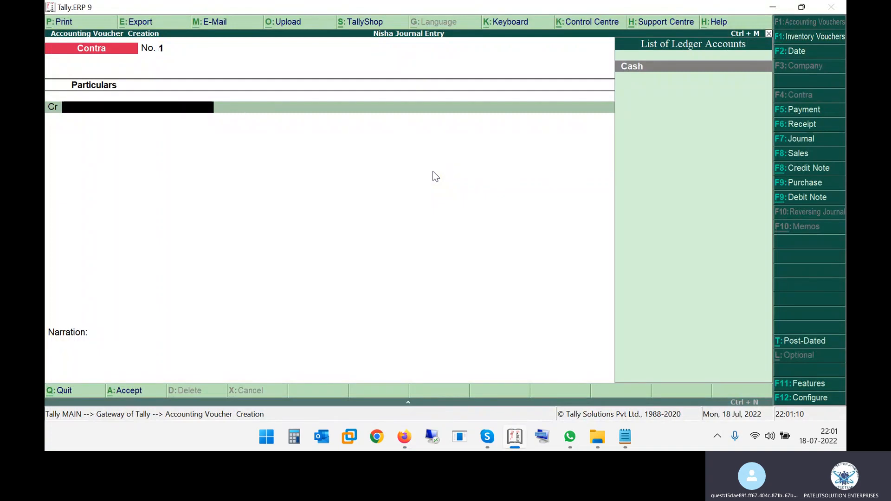
key(F6)
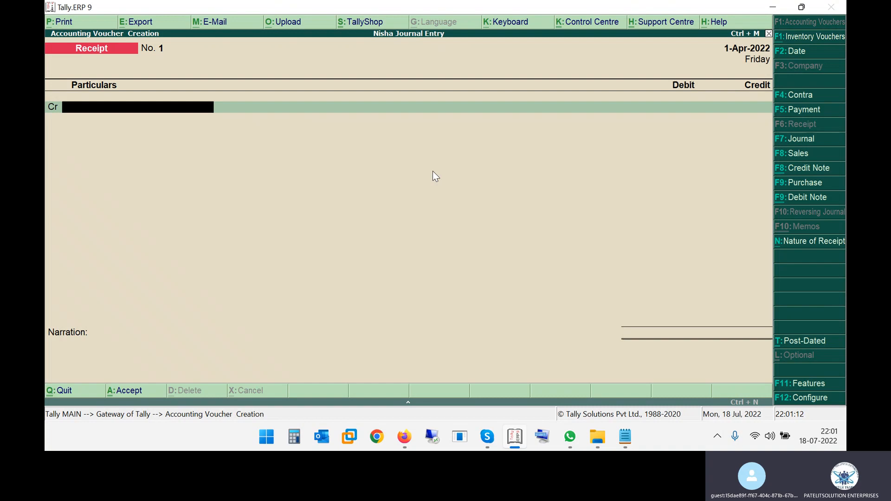
key(alt+Tab)
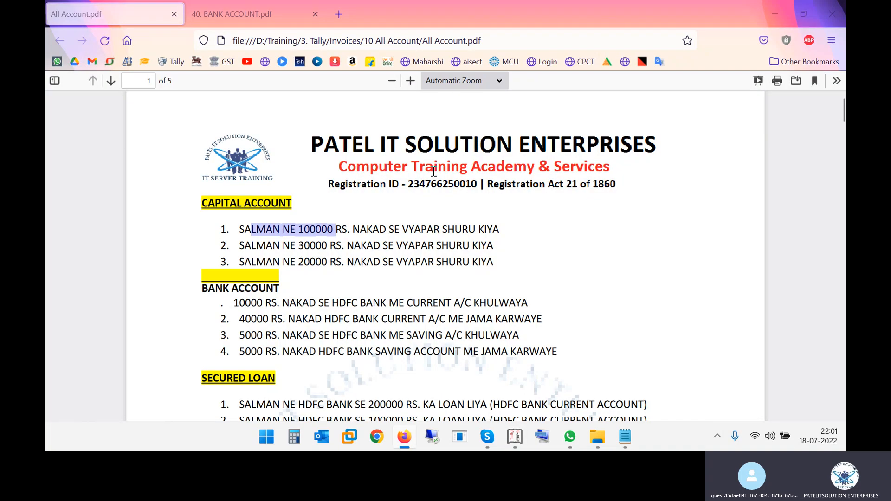
key(alt+Tab)
key(alt+c)
text(CAPITAL ACCOUNT)
key(Return)
key(Return)
key(Return)
key(Return)
key(Return)
key(Return)
key(Return)
key(Return)
key(Return)
key(Return)
key(Return)
key(Return)
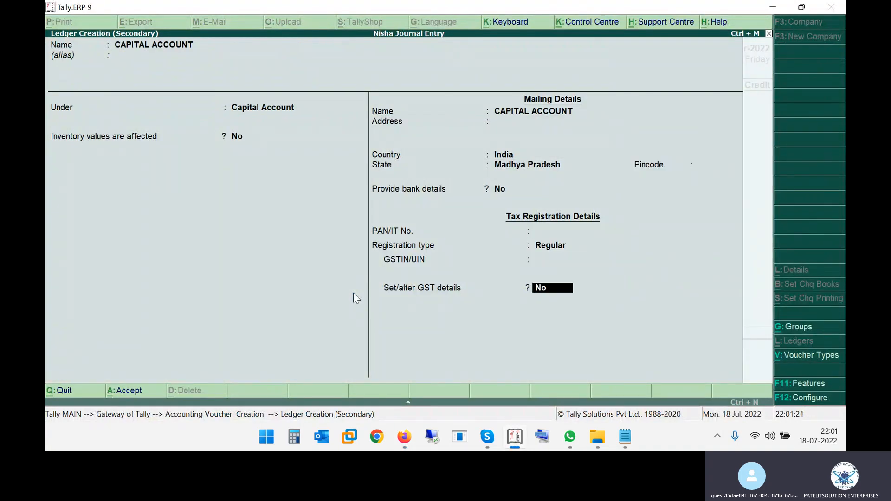
key(Return)
key(Return)
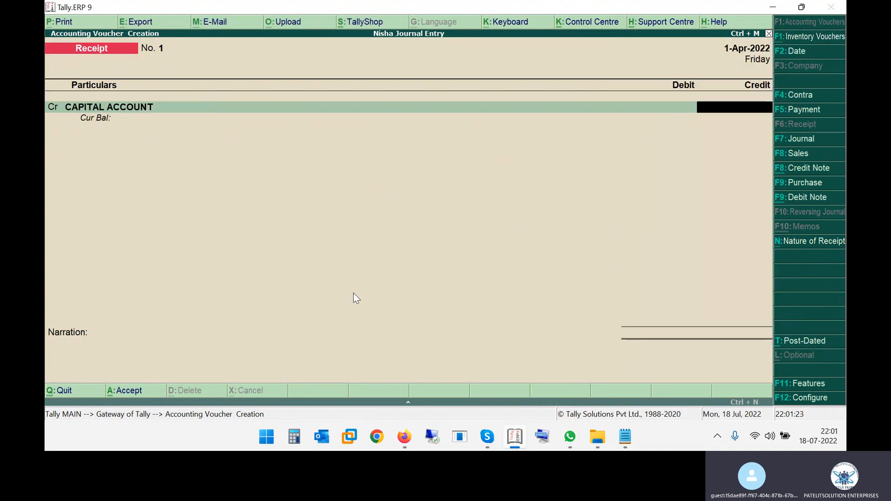
- Save receipt voucher No. 1 crediting CAPITAL ACCOUNT 1,00,000 with Cash debited
key(alt+Tab)
key(alt+Tab)
text(100000)
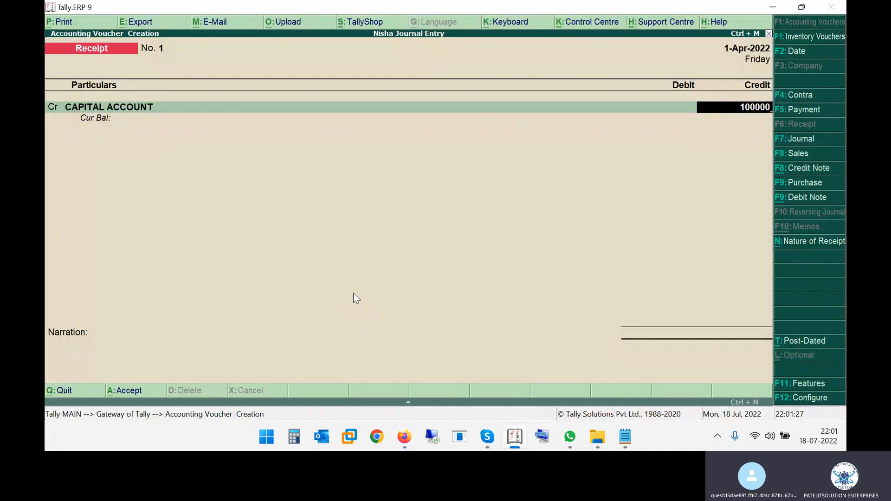
key(Return)
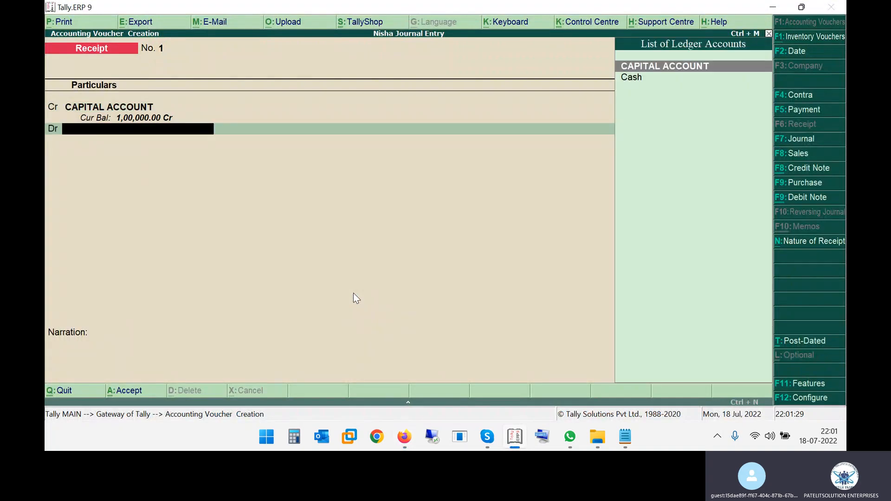
key(alt+Tab)
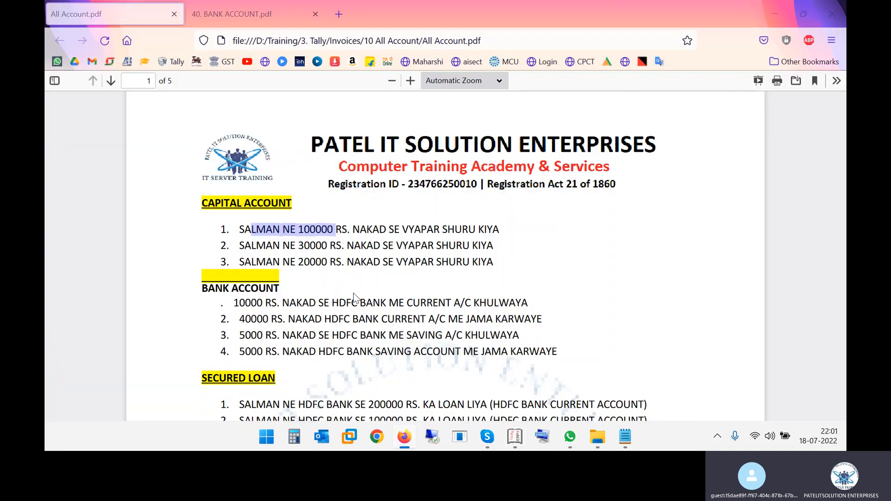
key(alt+Tab)
key(Return)
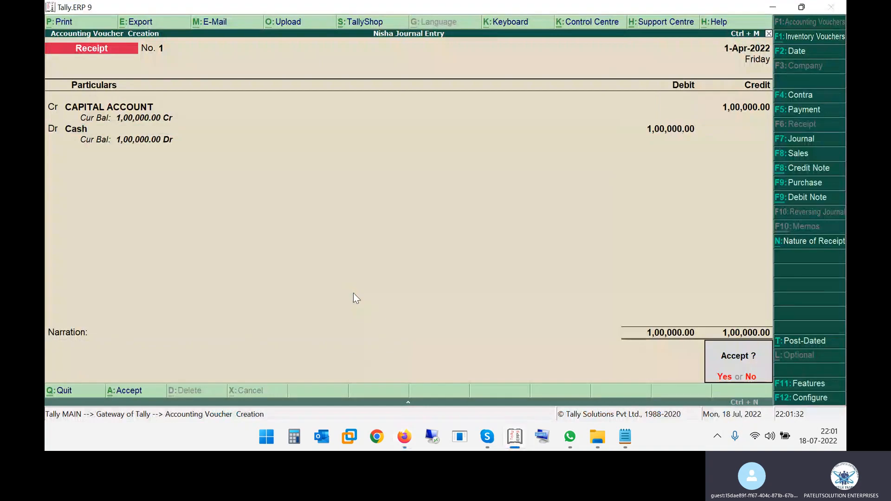
key(Return)
- Enter receipt voucher No. 2 crediting CAPITAL ACCOUNT 30,000 against Cash
key(alt+Tab)
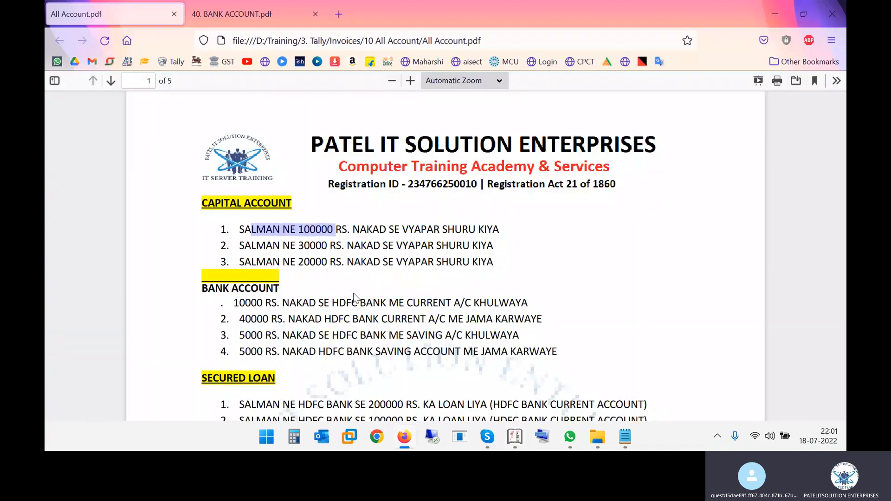
key(alt+Tab)
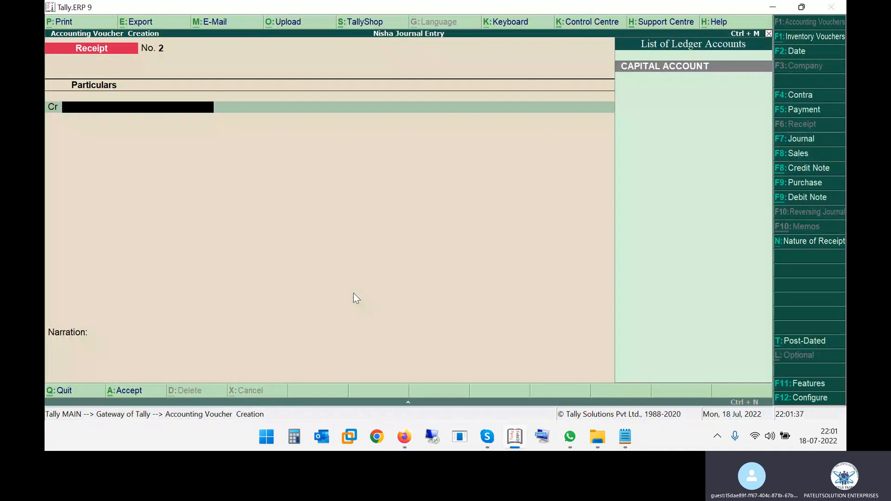
key(Return)
text(30000)
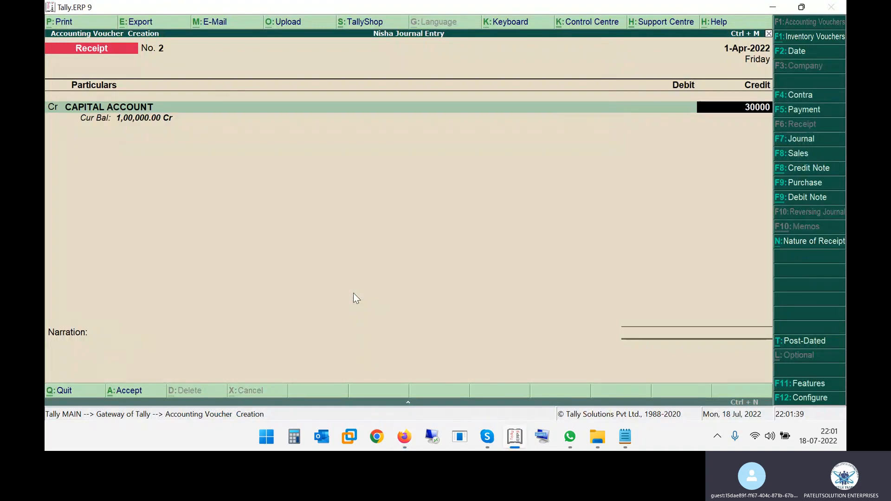
key(Return)
key(Return)
key(Return)
key(Return)
key(Return)
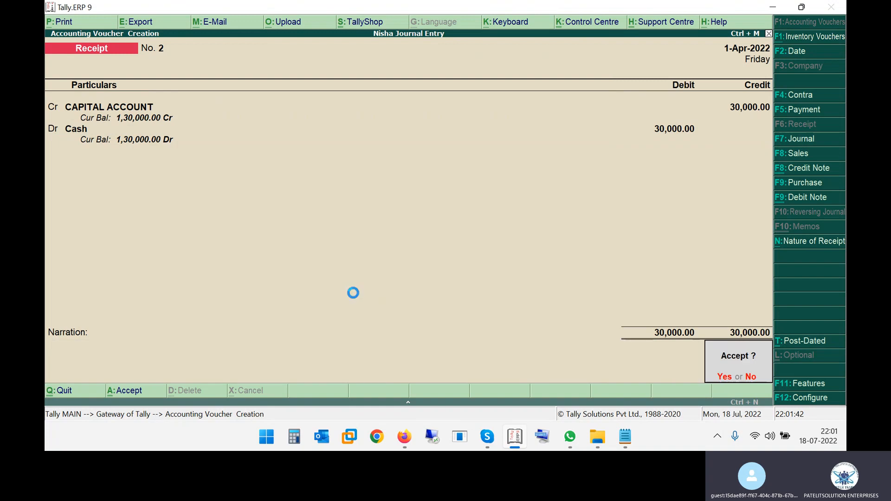
key(Return)
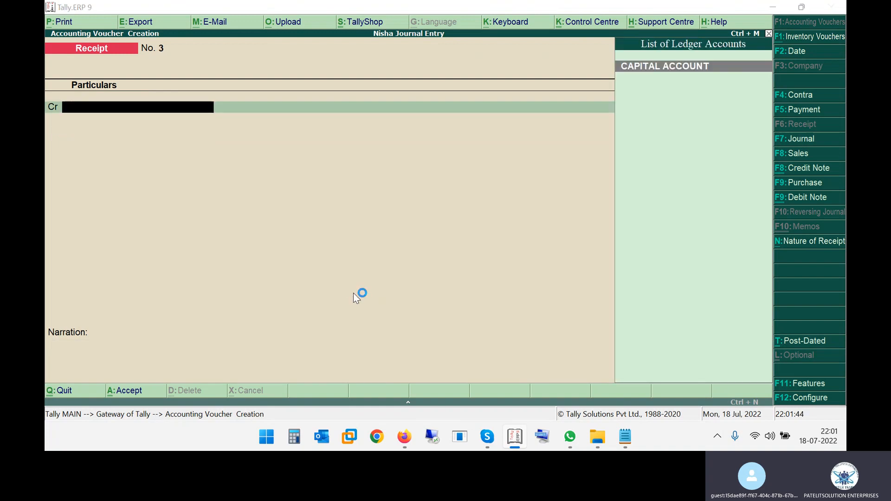
- Save receipt voucher No. 3 crediting CAPITAL ACCOUNT 20,000 with Cash debited
key(alt+Tab)
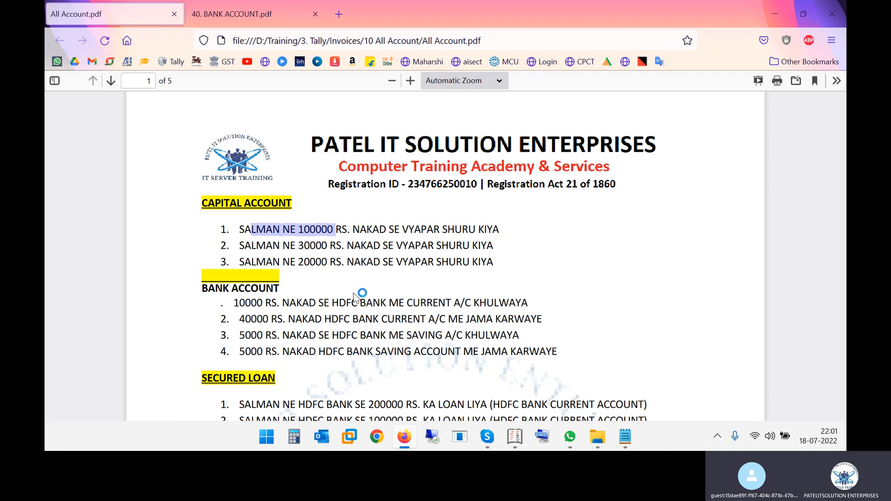
key(alt+Tab)
key(Return)
key(alt+Tab)
key(alt+Tab)
text(20000)
key(Return)
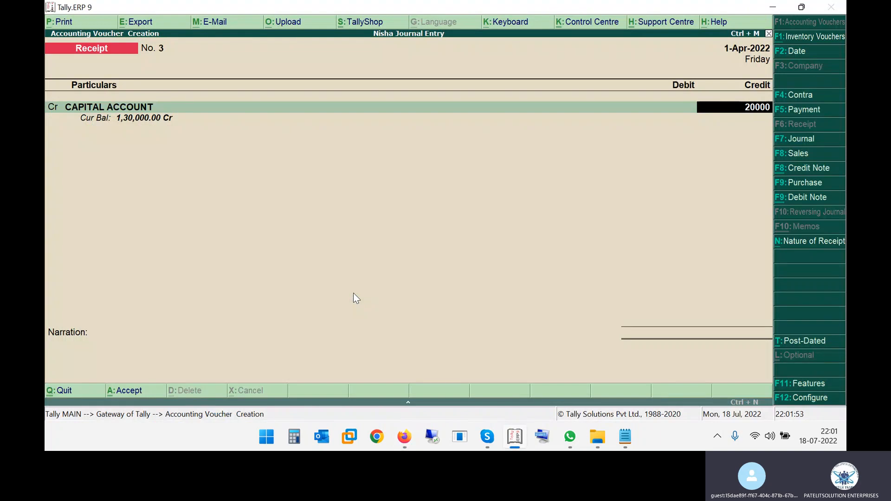
key(Return)
key(Return)
key(Return)
key(Return)
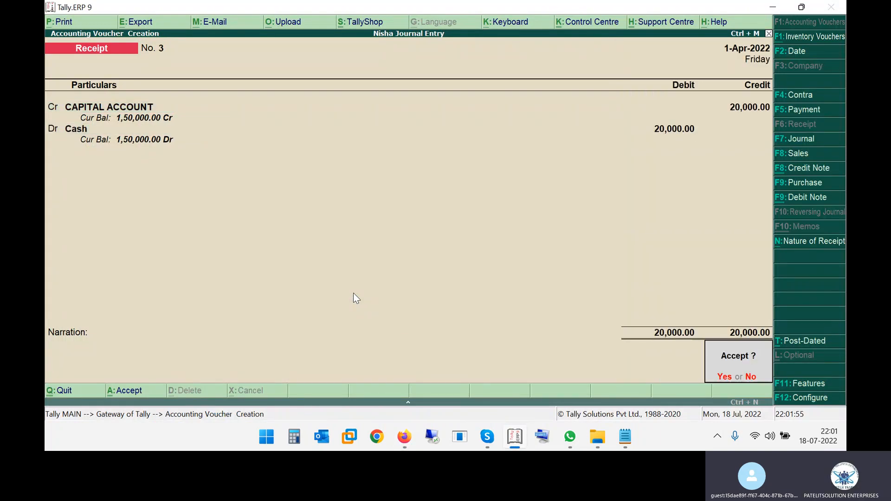
key(Return)
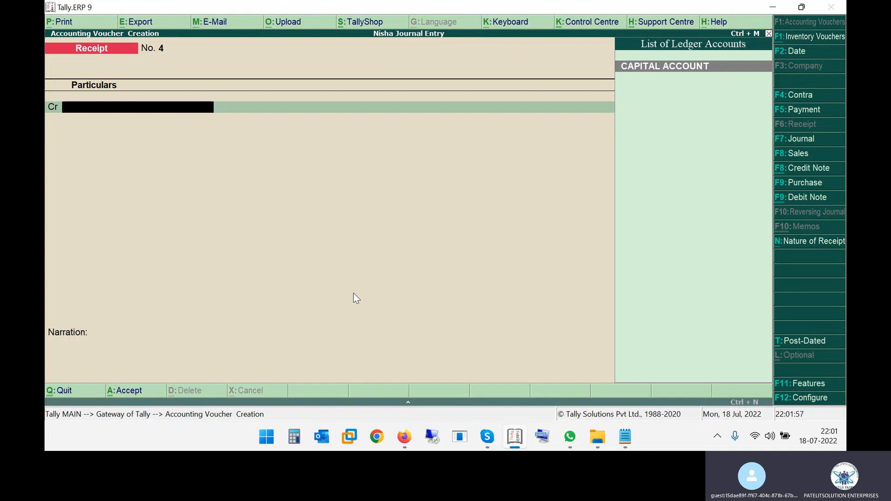
key(F4)
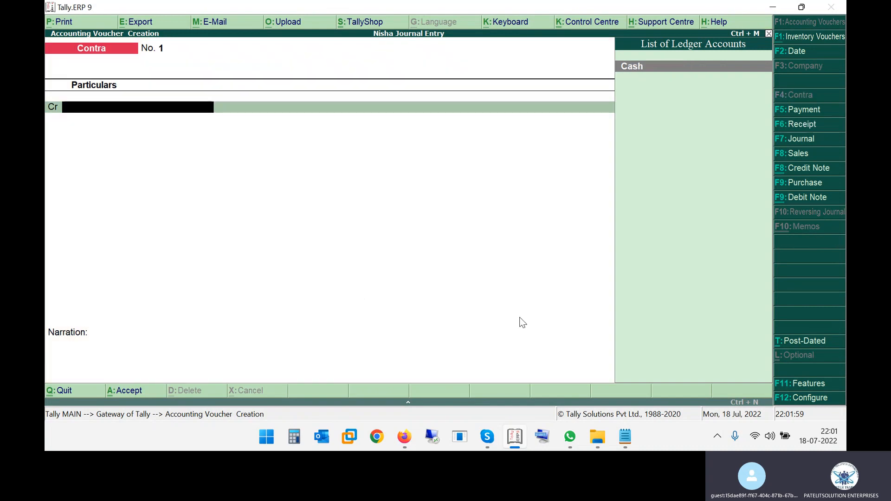
- Credit Cash with 10,000 on Contra voucher No. 1 after checking the PDF
key(Return)
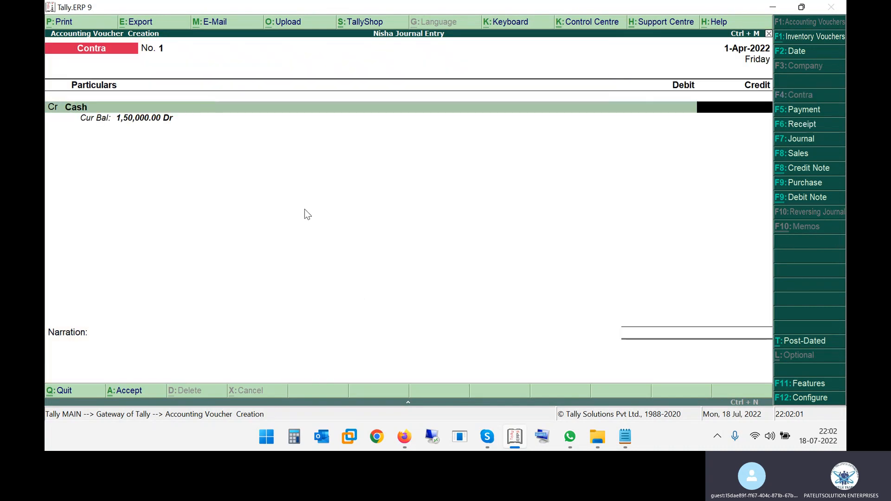
key(alt+Tab)
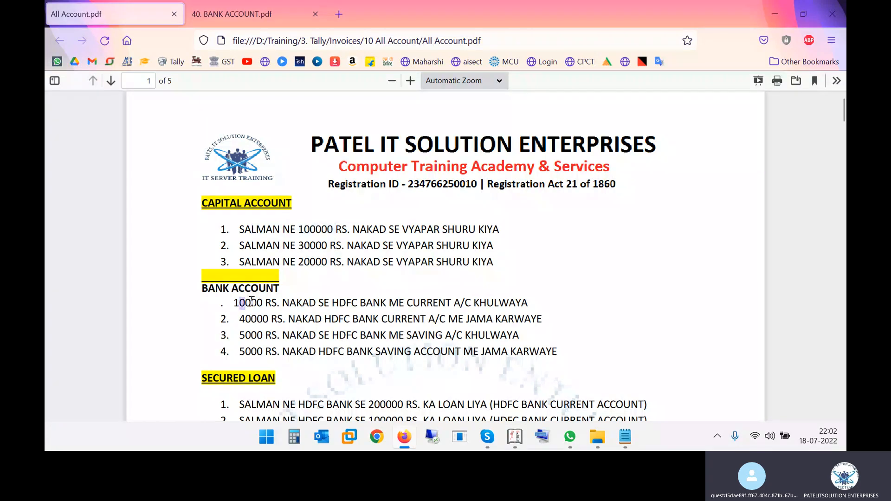
key(alt+Tab)
text(10000)
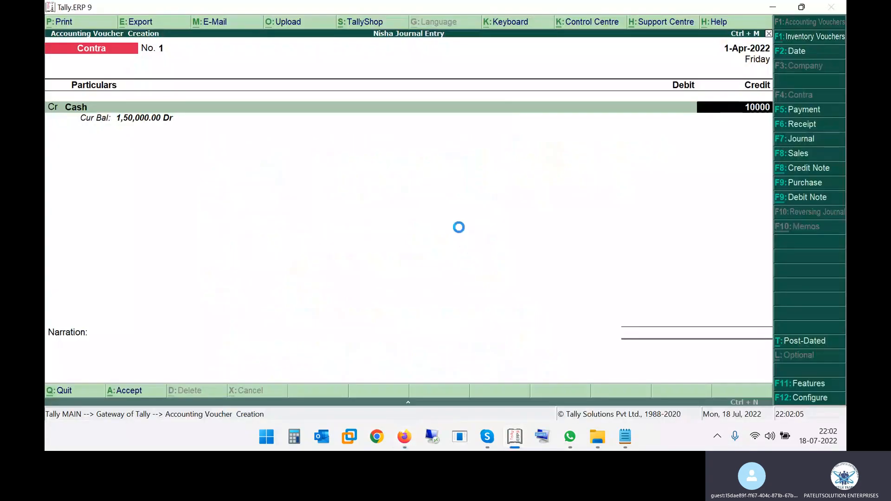
key(Return)
key(Return)
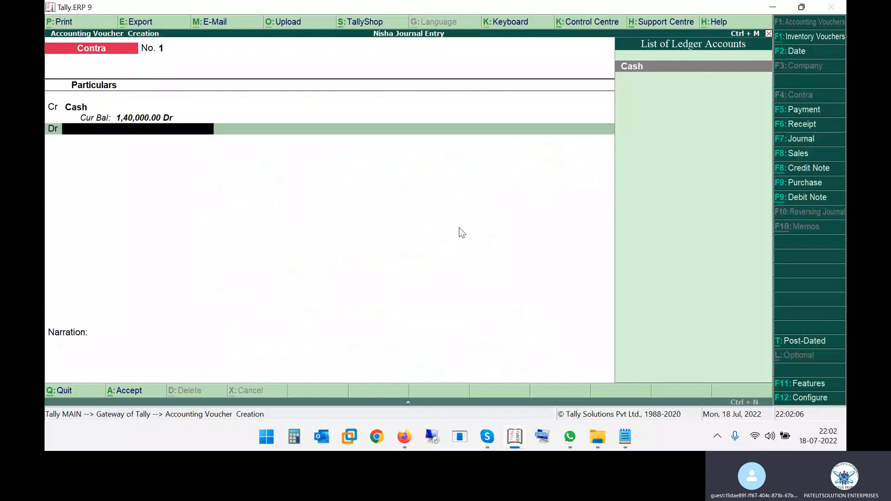
- Find the HDFC current account entry in the PDF and start a new ledger 'HDFC BANK CURRENT ACCOUNT'
key(alt+Tab)
drag(351, 303, 434, 304)
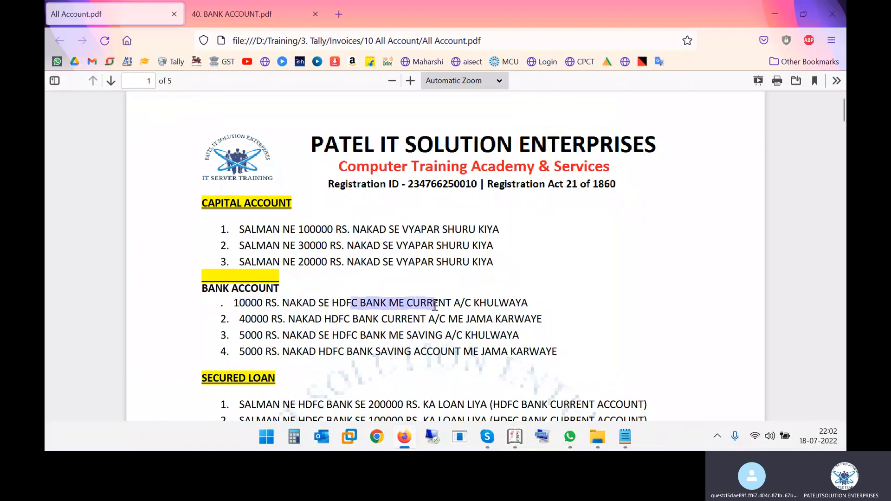
key(alt+Tab)
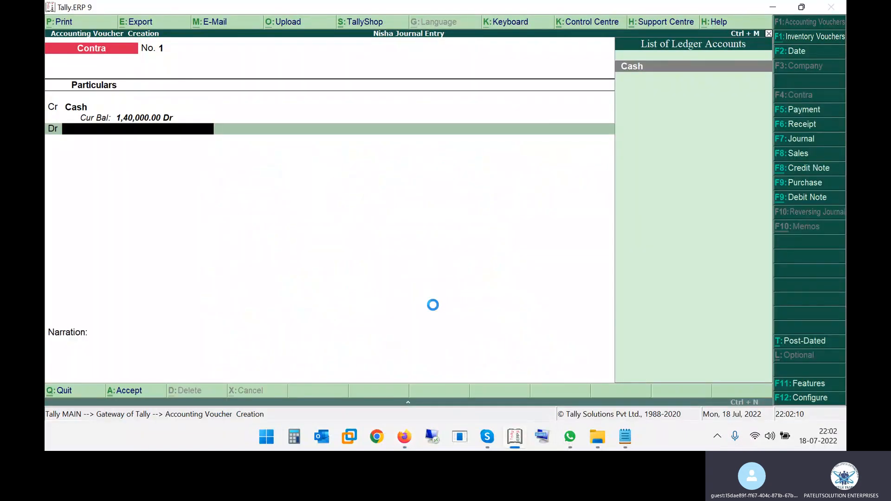
key(alt+c)
text(HDFC BANK CURRENT ACCOUNT)
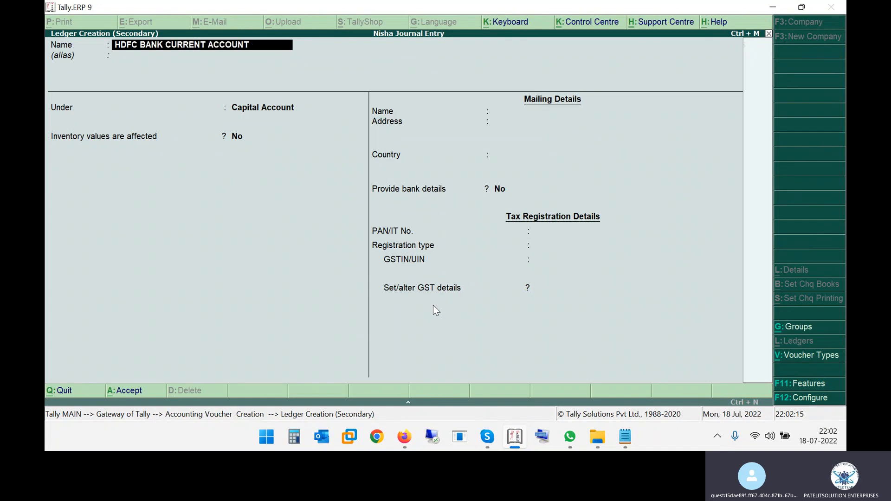
- Place the ledger under Bank Accounts with account number 123654789 and IFS code HDFC12345
key(Return)
text(BANK)
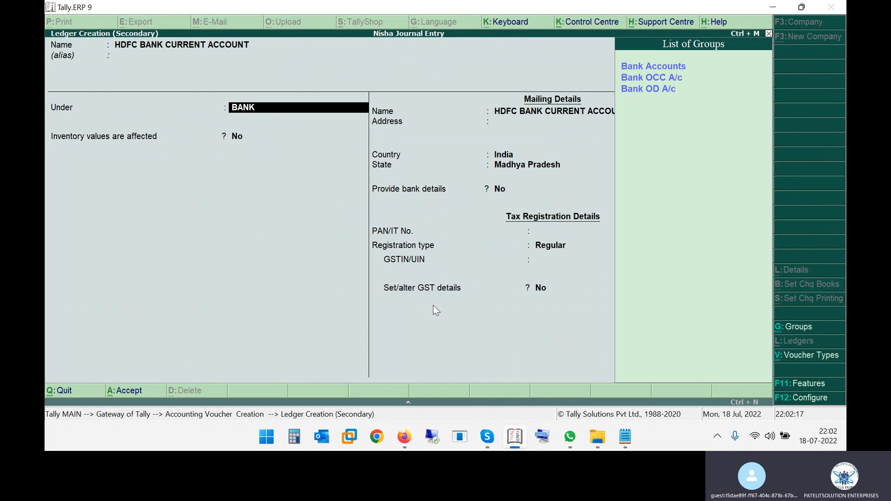
key(Return)
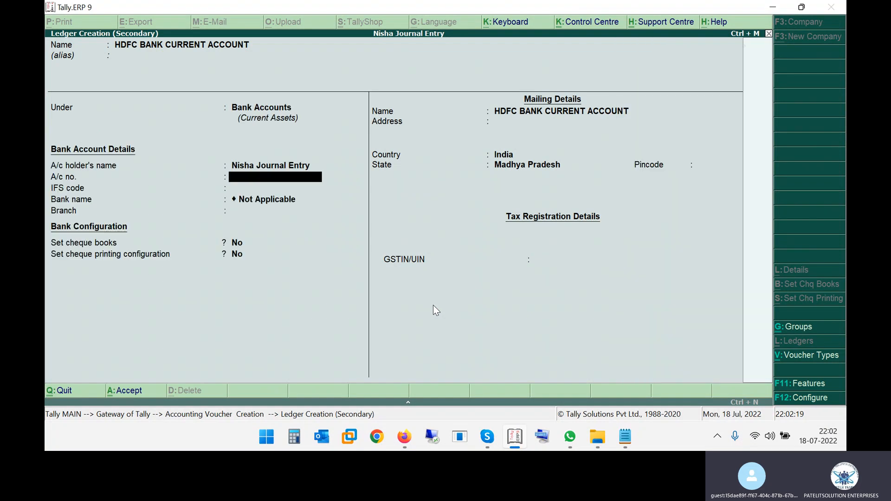
text(123654789)
key(Return)
text(H)
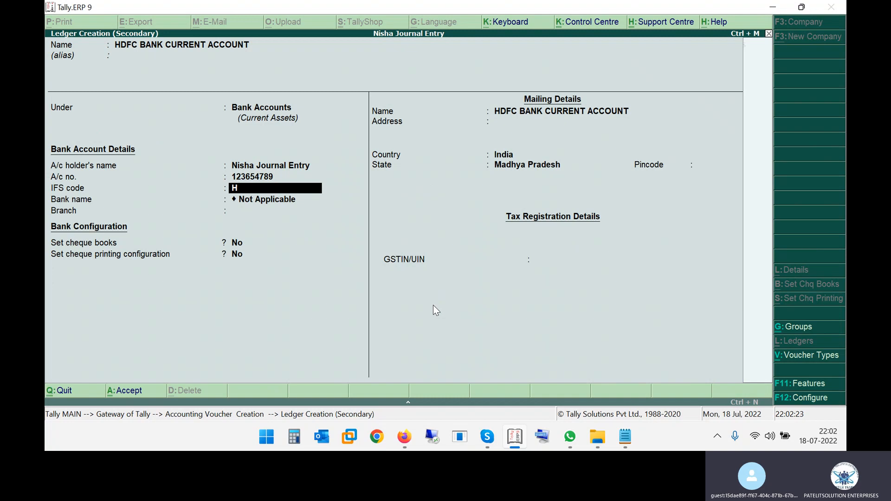
text(DFC12345)
key(Return)
key(Return)
- Enter branch BHOPAL, skip the remaining fields and dismiss the missing GSTIN warning
text(BHOP)
key(BackSpace)
text(PAL)
key(Return)
key(Return)
key(Return)
key(Return)
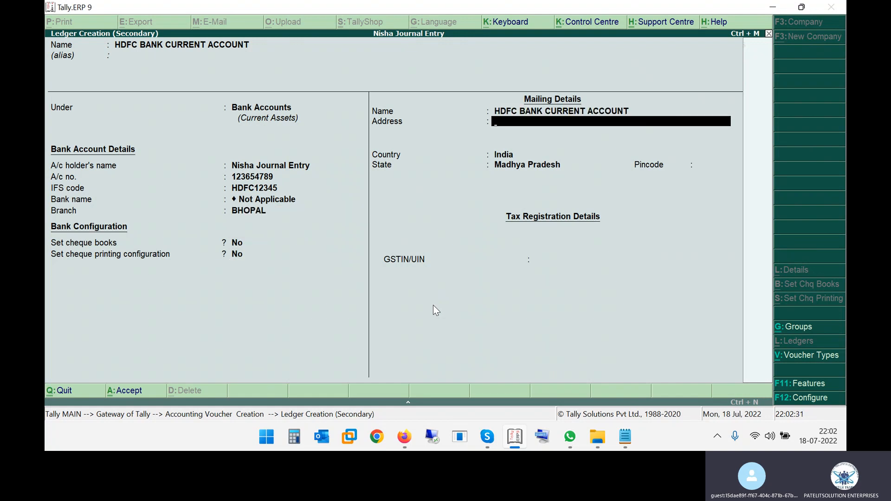
key(Return)
key(Return)
key(Return)
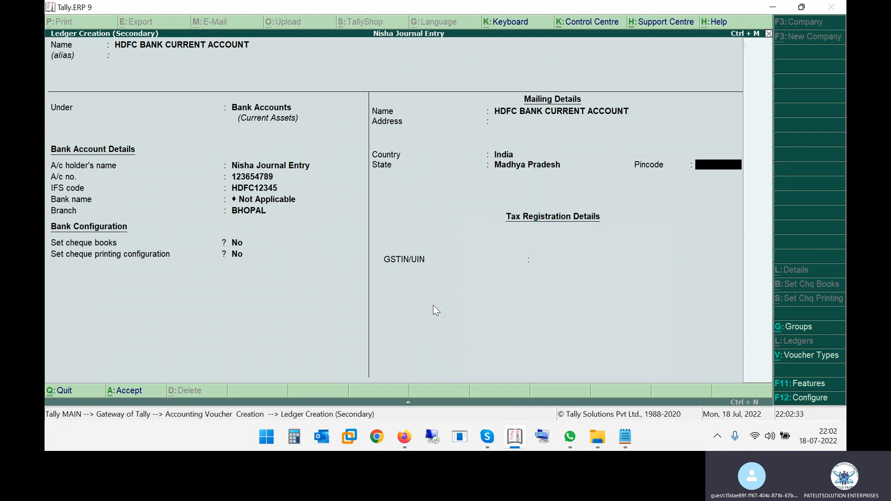
key(Return)
key(Return)
key(Return)
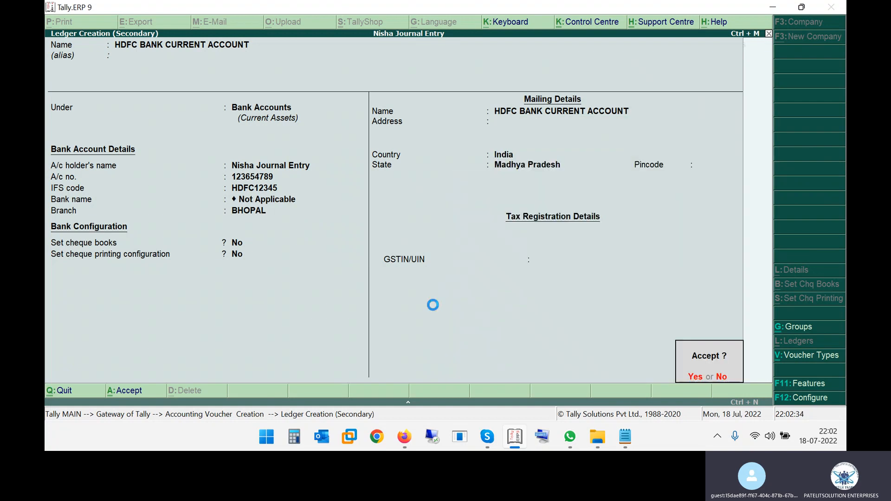
key(Return)
key(Return)
key(Return)
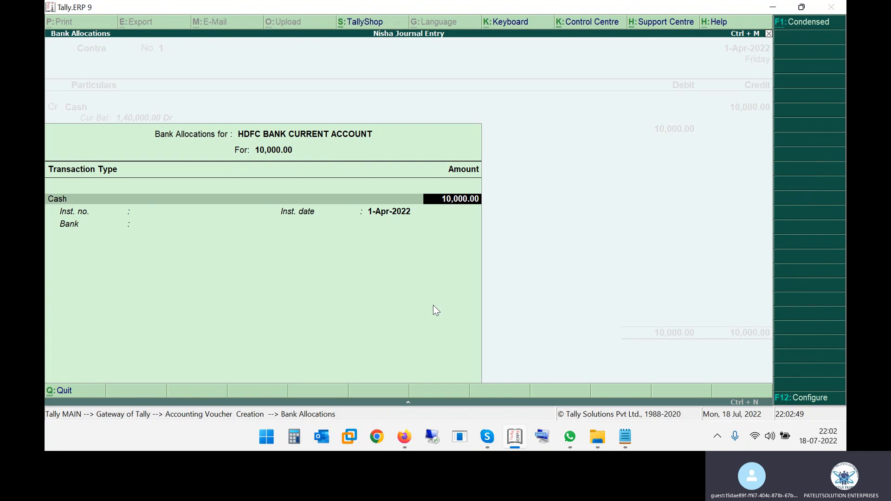
- Review the capital account entries in the transactions PDF
key(alt+Tab)
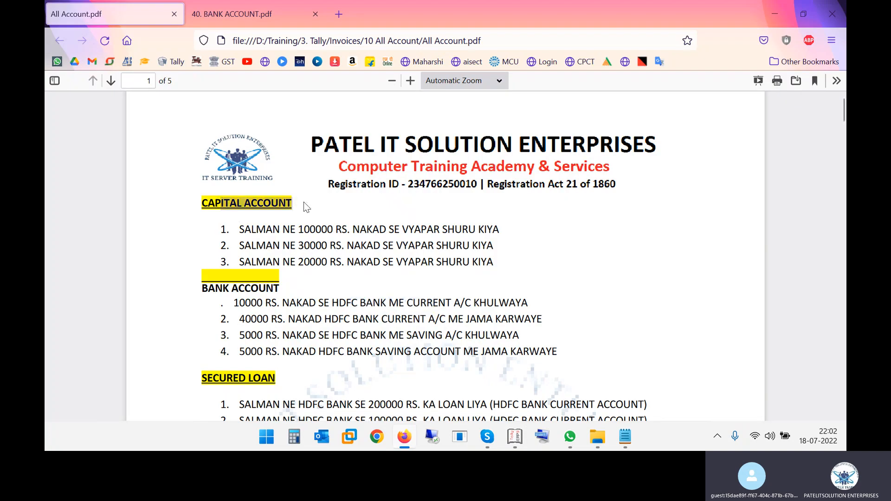
drag(224, 199, 292, 208)
click(278, 258)
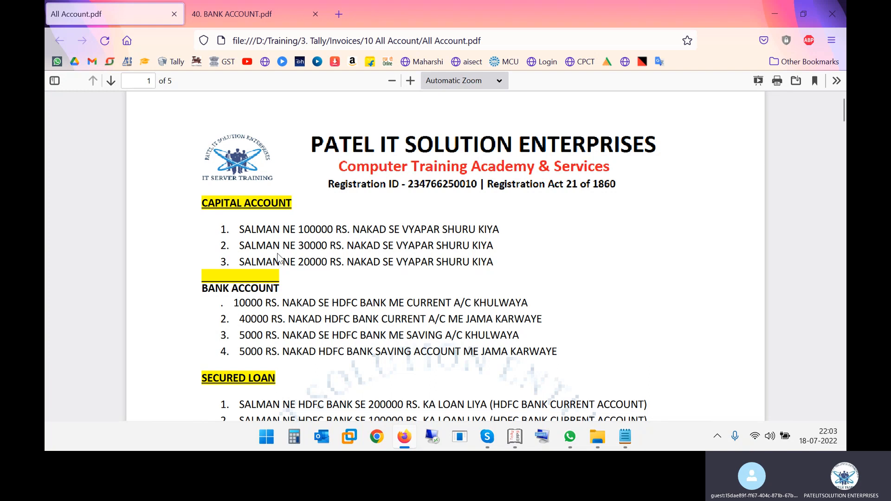
drag(239, 229, 421, 262)
scroll(421, 262, down, 1)
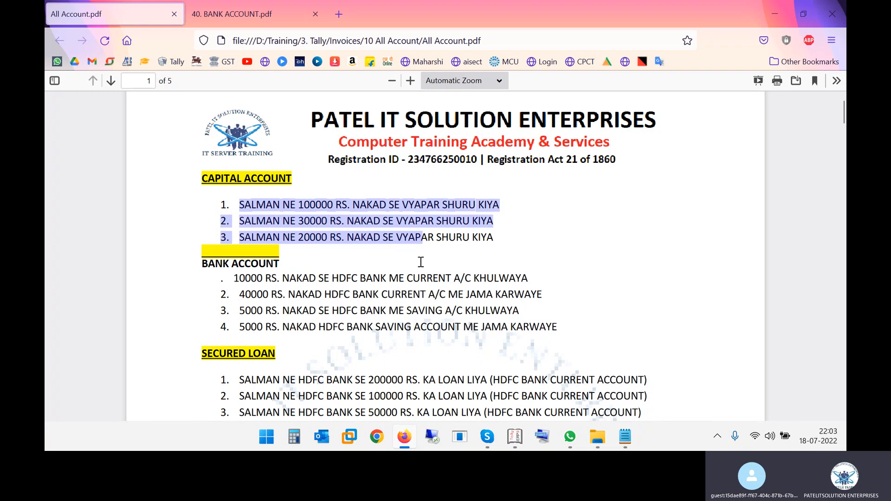
drag(215, 229, 260, 232)
- Record the 10,000 deposit as five 2000 notes and finish Contra No. 1 without narration
key(alt+Tab)
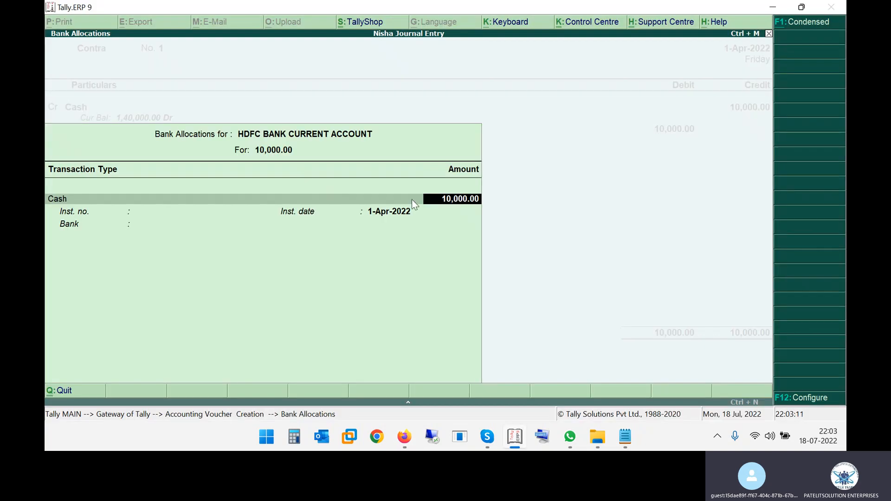
key(Return)
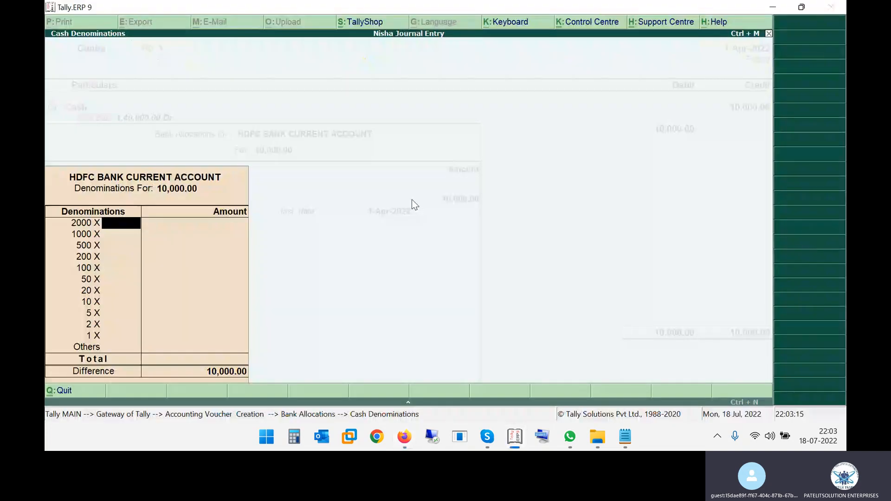
text(5)
key(Return)
key(Return)
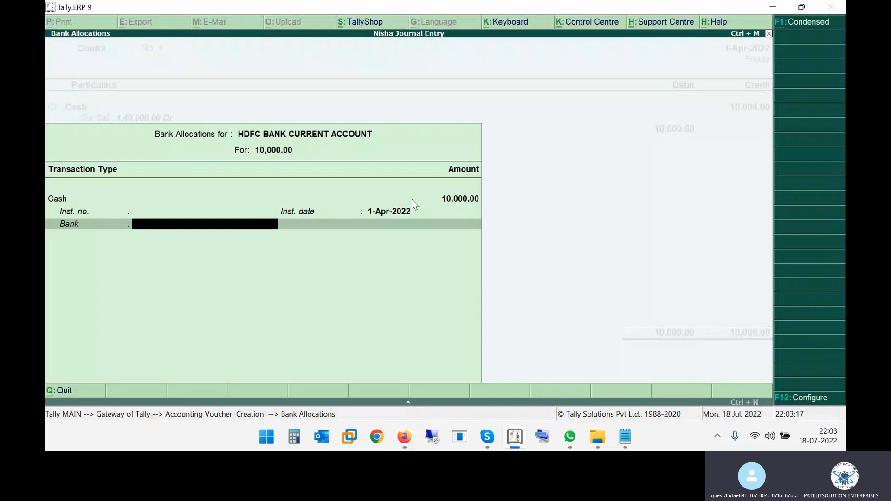
key(Return)
key(Return)
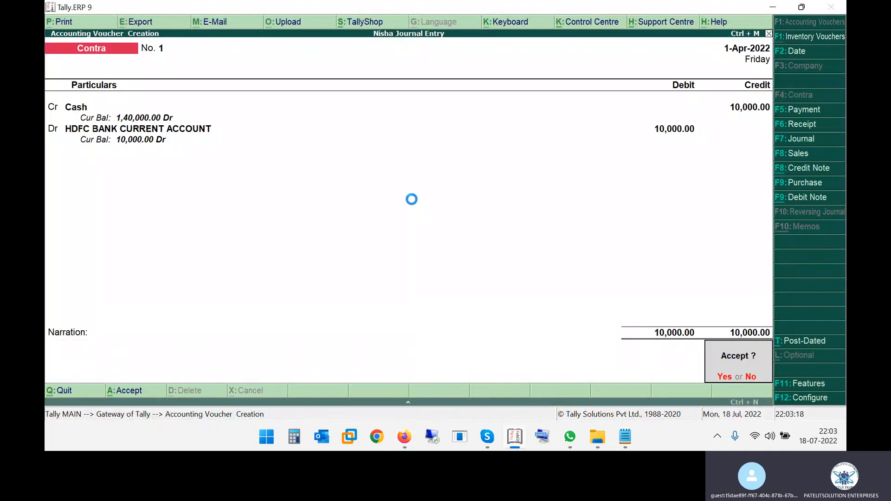
key(Return)
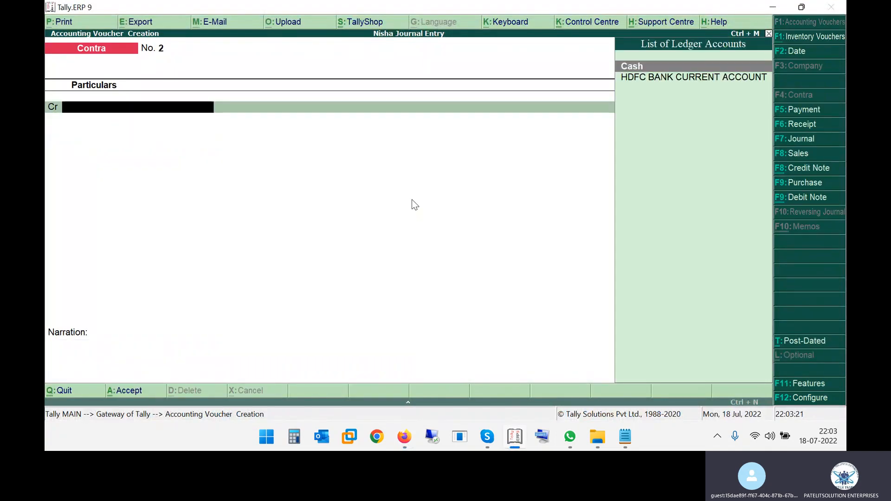
- Locate the 40000 current account deposit entry in the PDF
key(alt+Tab)
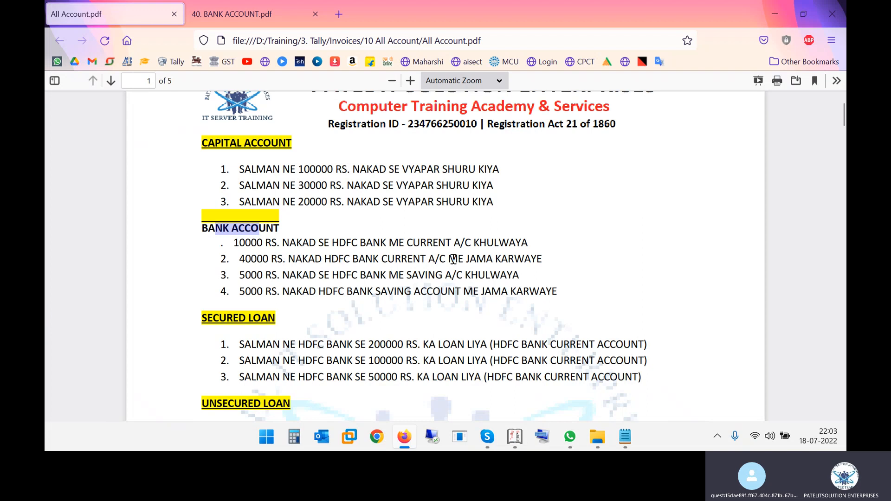
click(516, 257)
drag(271, 260, 281, 261)
click(283, 260)
drag(365, 260, 492, 261)
key(alt+Tab)
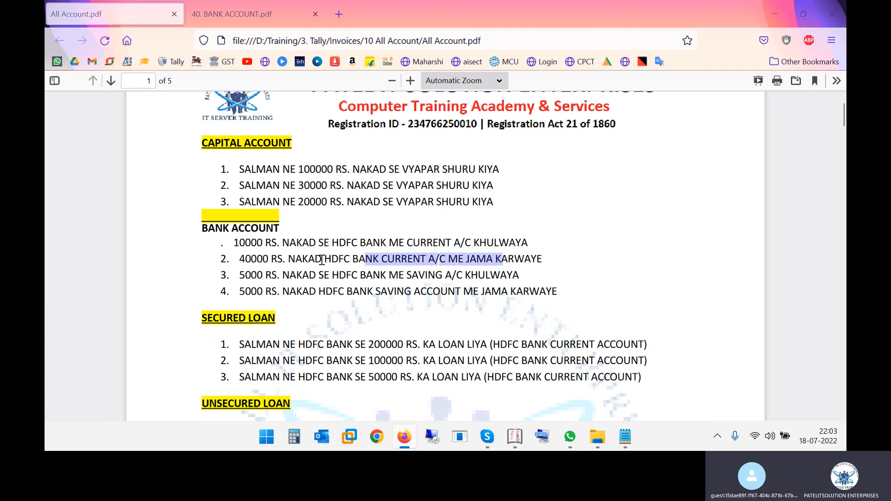
- Credit Cash with 40,000, recorded as twenty 2000 notes
key(Return)
text(40000)
key(Return)
key(Return)
key(Return)
key(Return)
key(Return)
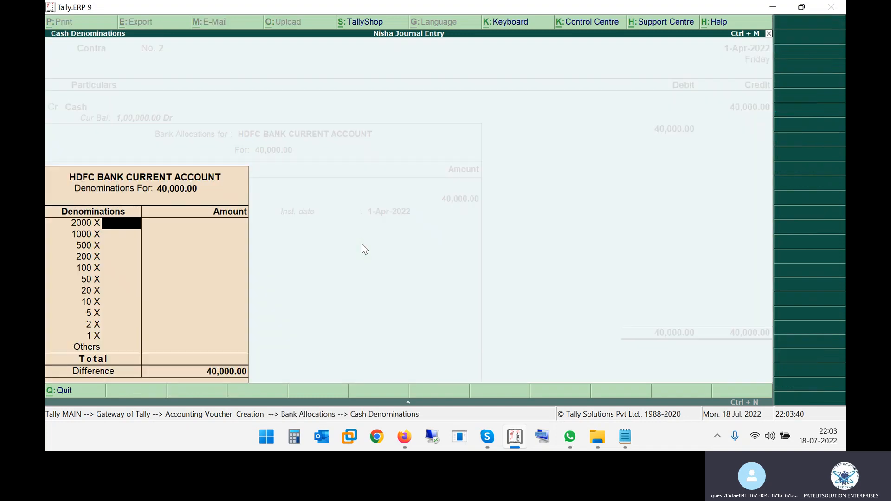
text(20)
key(Return)
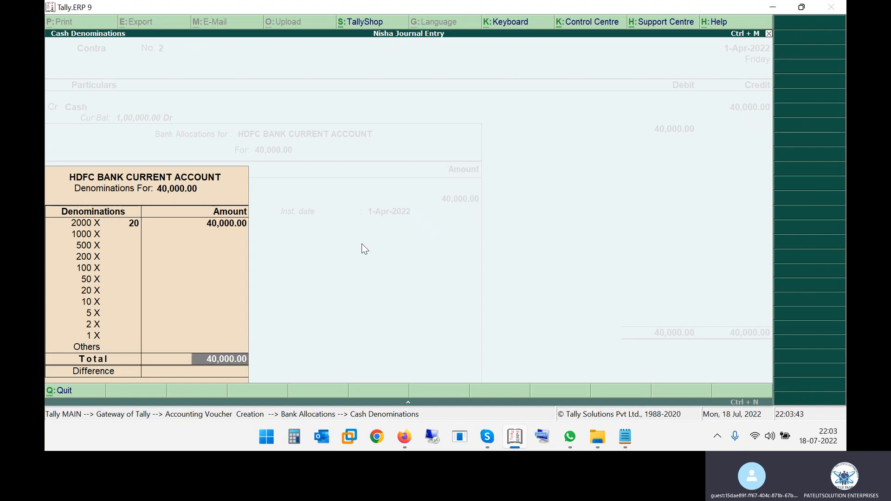
key(Return)
- Specify the bank name 'HDFC BANK CURRENT AC' and finish the bank allocations
key(BackSpace)
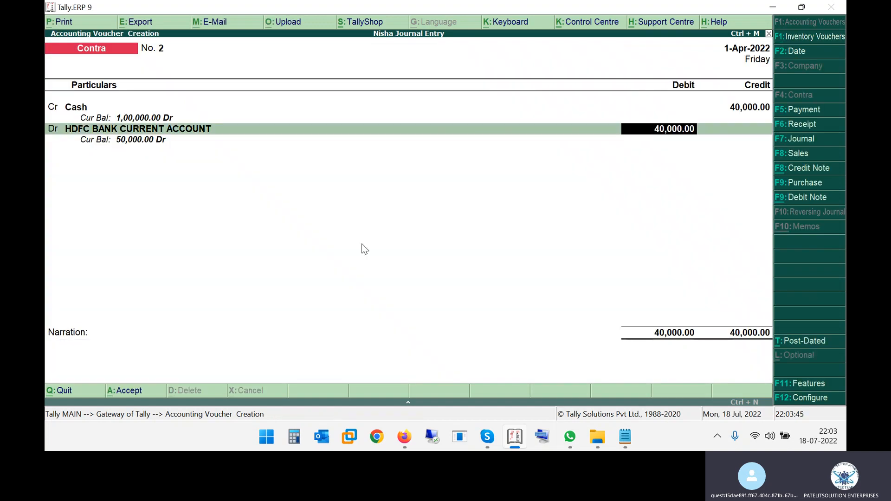
key(Return)
key(Return)
key(Return)
key(Return)
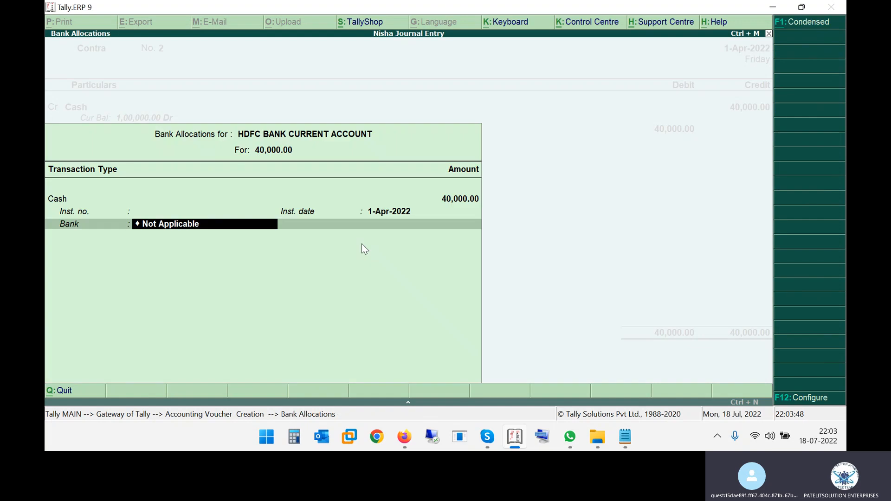
key(Down)
key(Return)
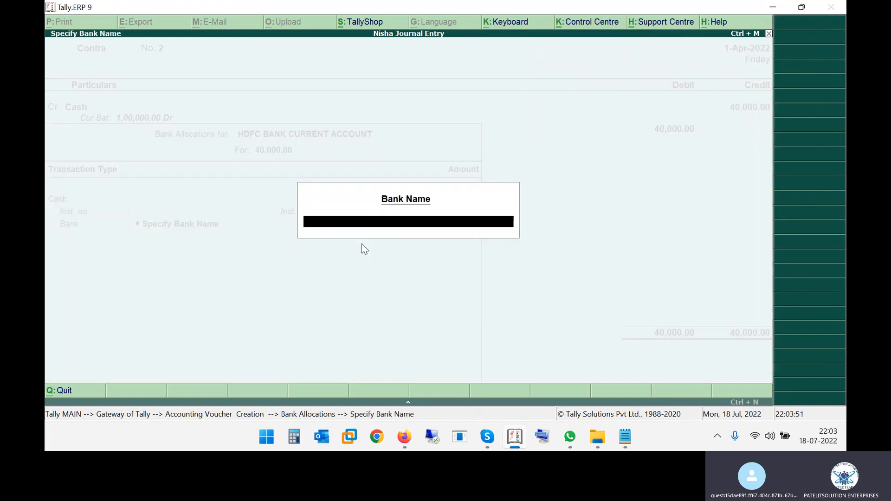
text(HDFC BANK CURRENT AC)
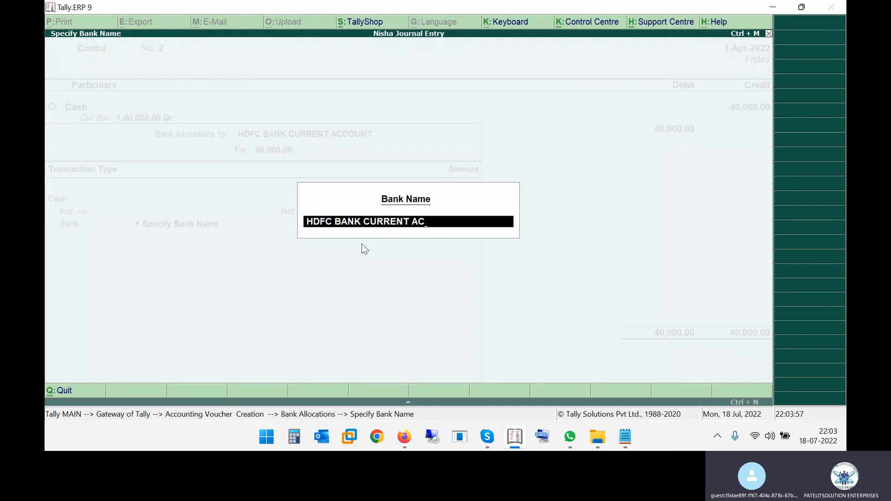
key(Return)
key(Return)
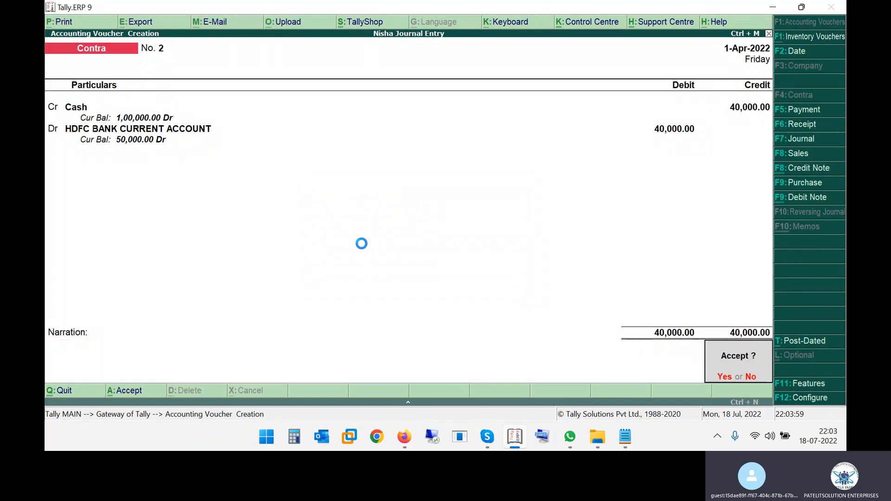
key(Return)
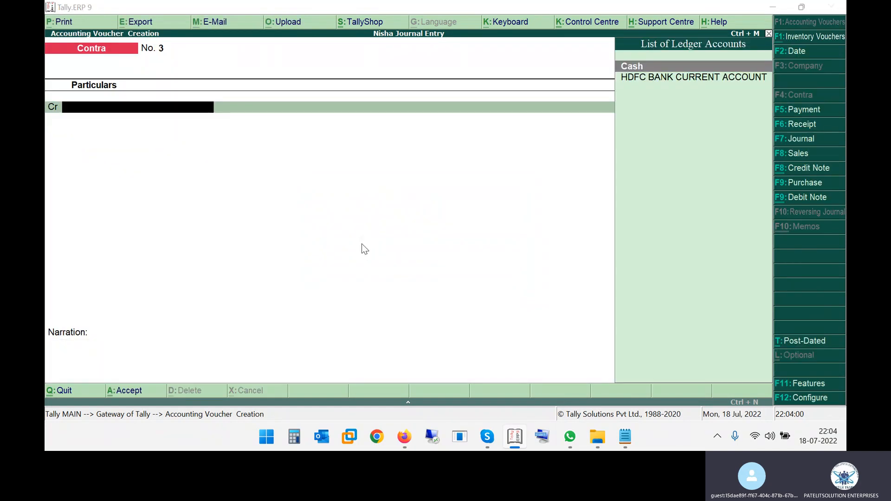
- Save voucher No. 2 and locate the saving account deposit line in the PDF
key(alt+Tab)
click(306, 276)
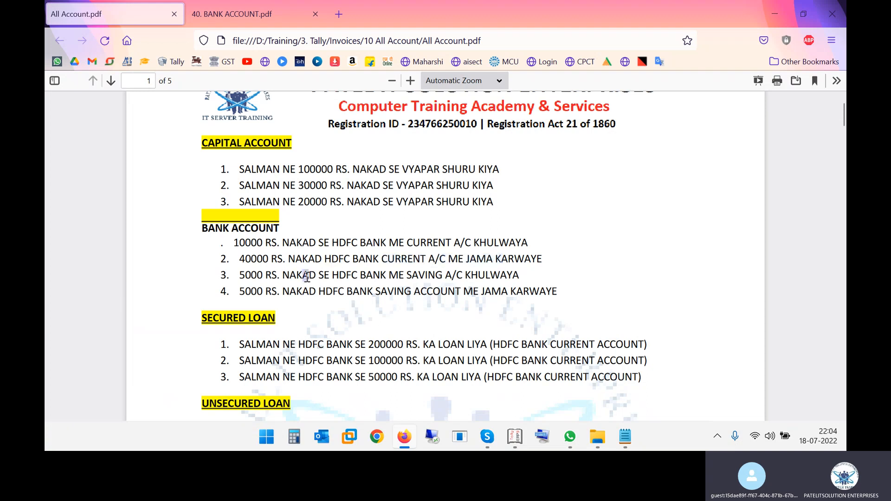
drag(389, 274, 438, 275)
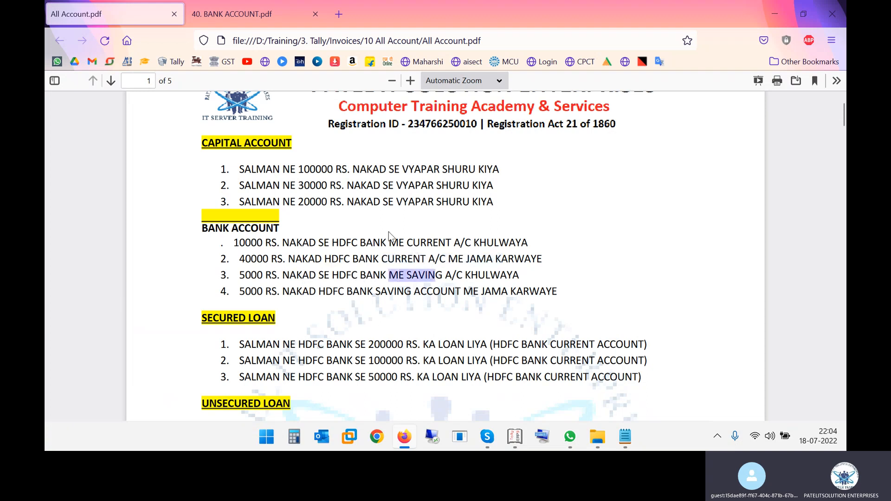
key(alt+Tab)
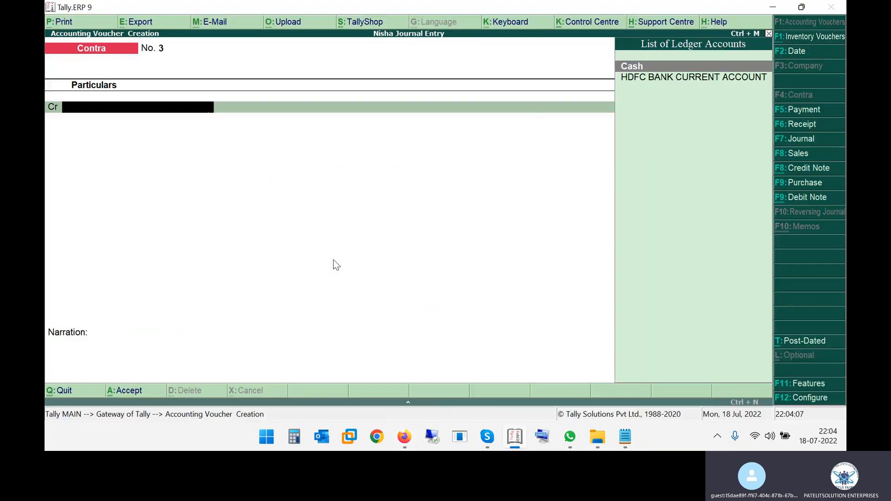
key(alt+Tab)
key(alt+Tab)
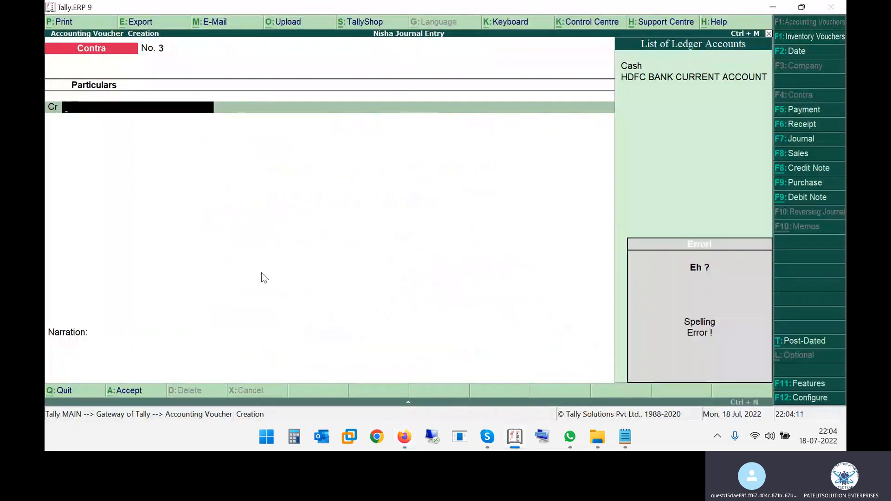
- Credit Cash with 5,000 on Contra voucher No. 3
key(Return)
text(5000)
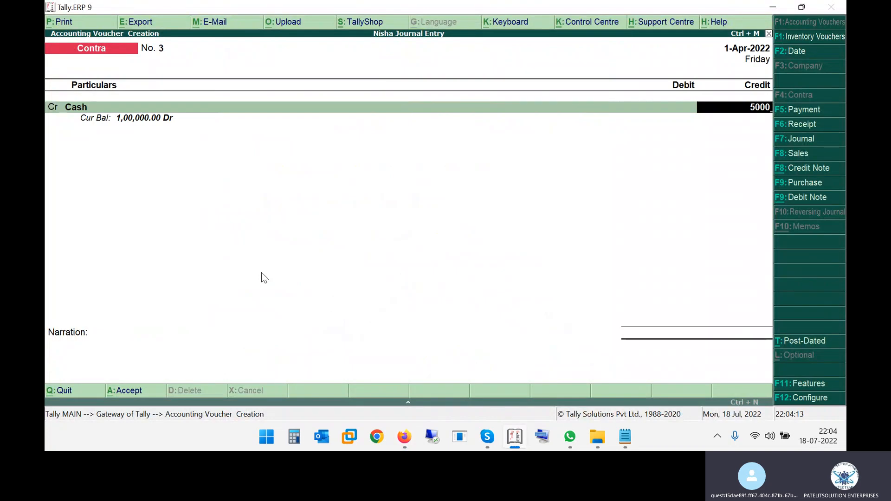
key(Return)
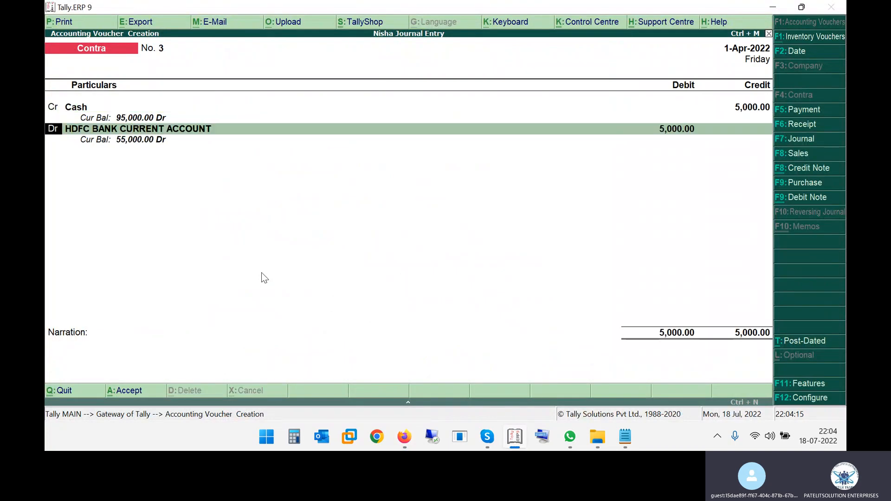
key(alt+Tab)
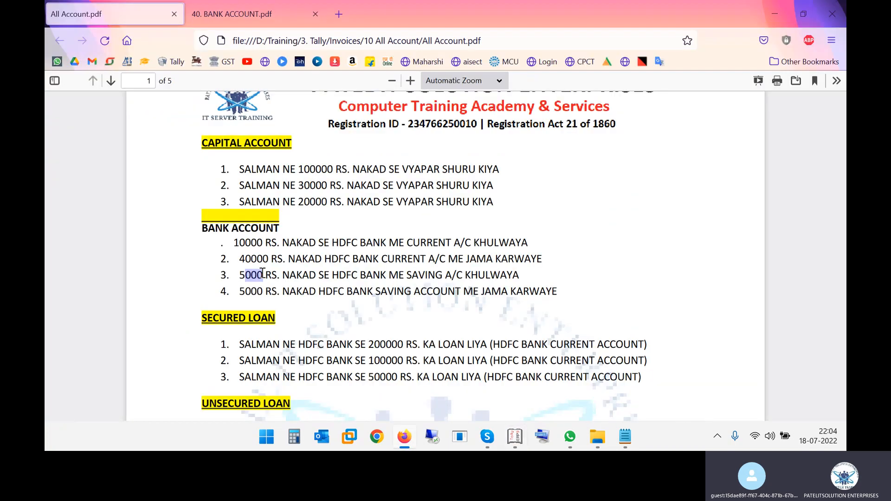
key(alt+Tab)
- Create bank ledger 'HDFC SAVING ACCOUNT': A/c 789654123, IFS HDFC123456, branch BHOPAL
key(alt+c)
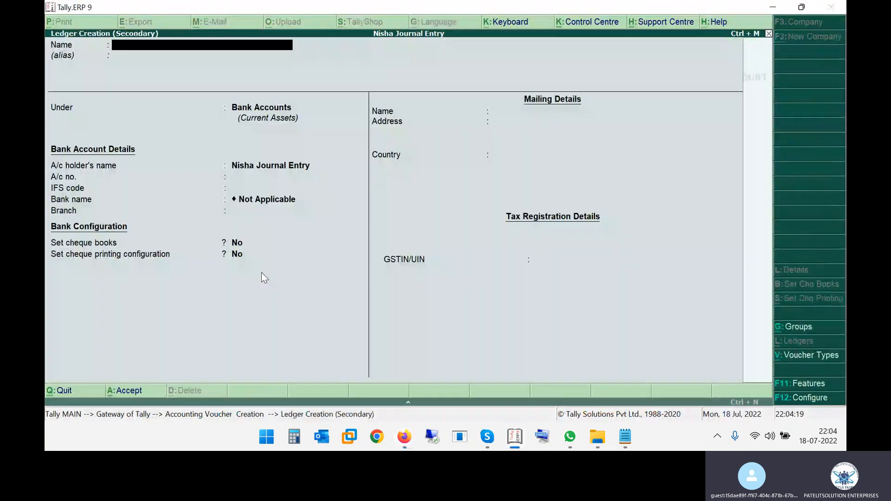
text(HDFC SAVING ACCOUNT)
key(Return)
key(Return)
key(Return)
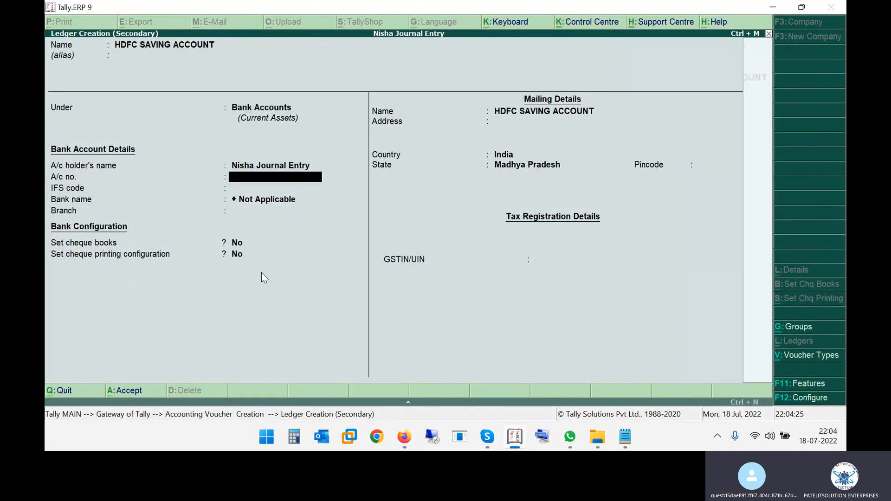
text(789654123)
key(Return)
text(HDFC123456)
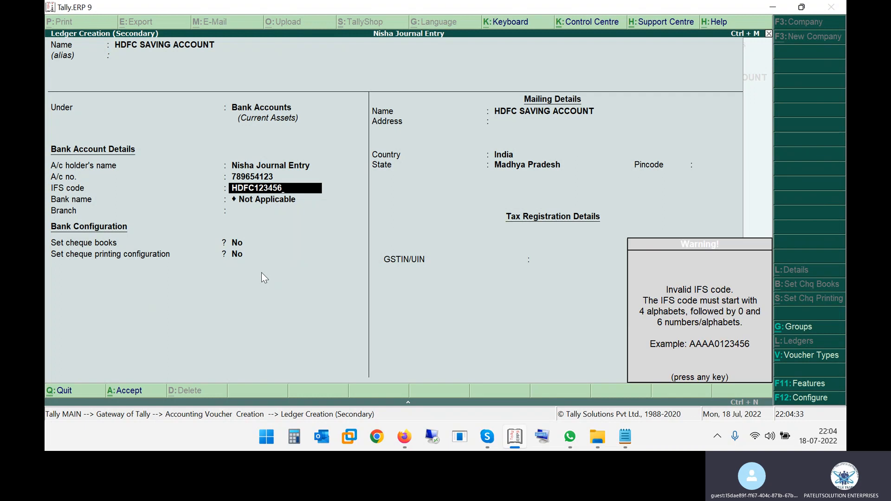
key(Return)
text(BHOPAL)
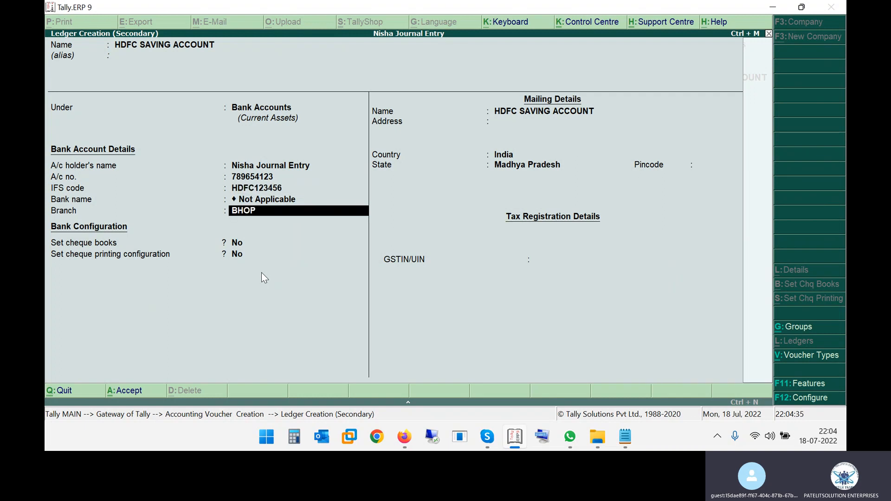
key(Return)
key(Return)
key(Return)
key(Return)
key(Return)
key(Return)
key(Return)
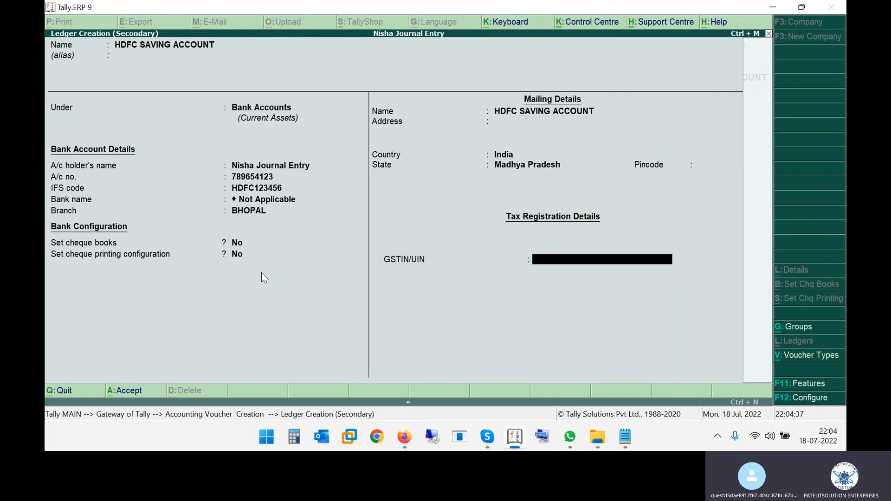
key(Return)
key(Return)
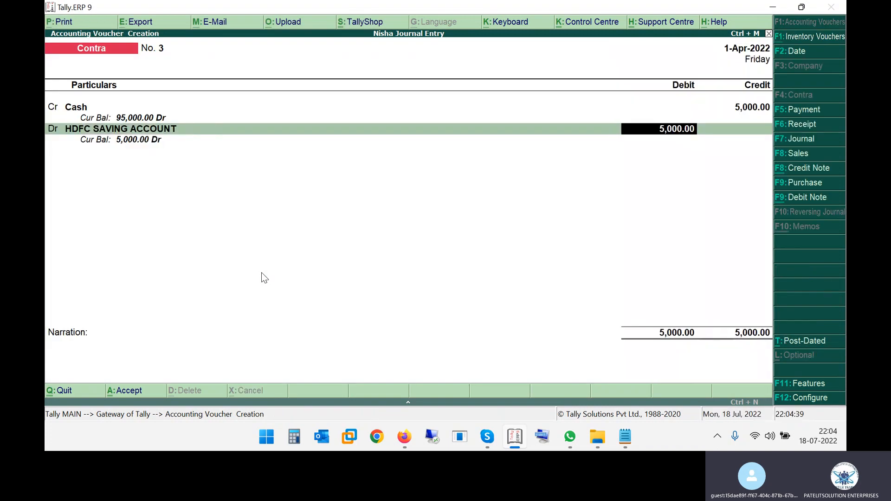
key(Return)
- Enter two 2000 and two 500 notes and bank name 'HDFC SAVING BANK AC'
key(Return)
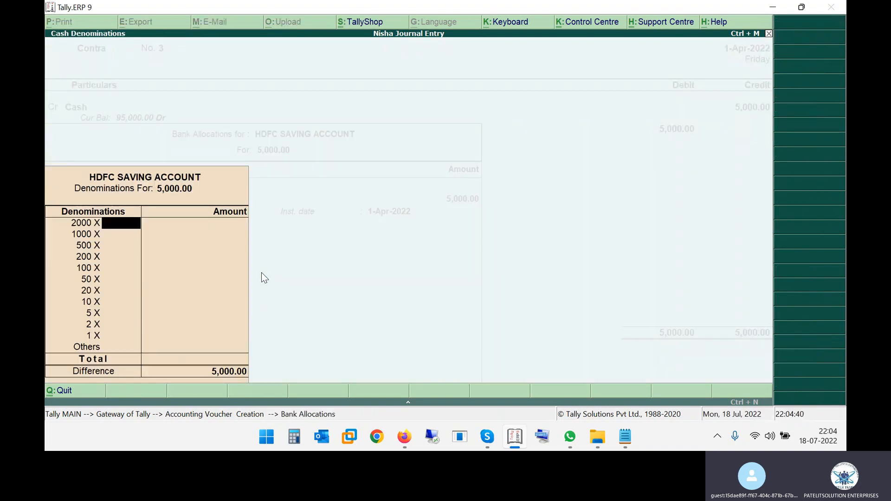
text(2)
key(Return)
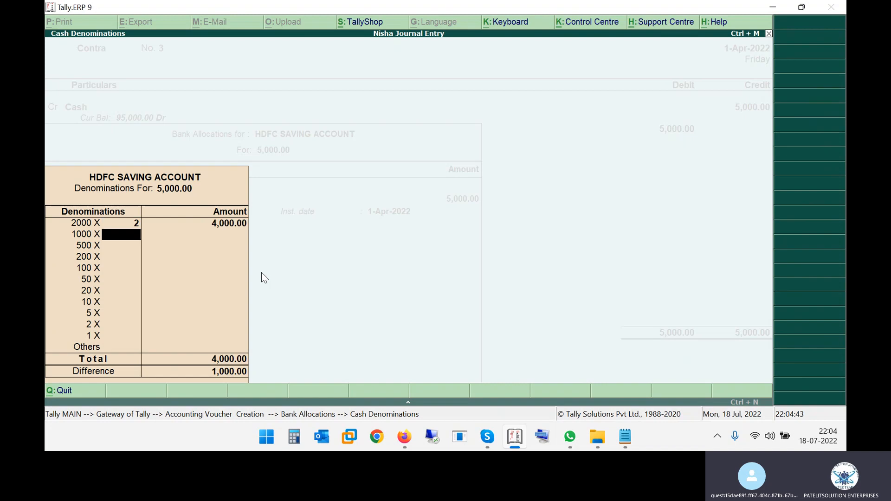
key(Return)
text(2)
key(Return)
key(Return)
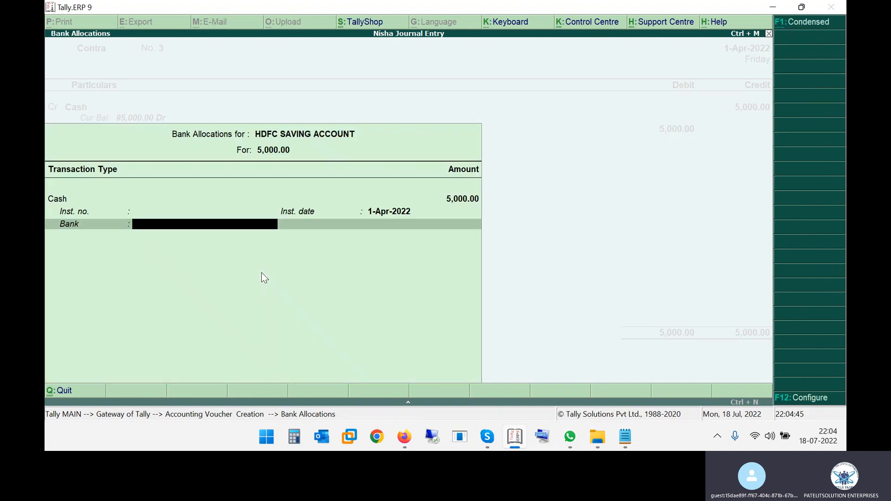
text(S)
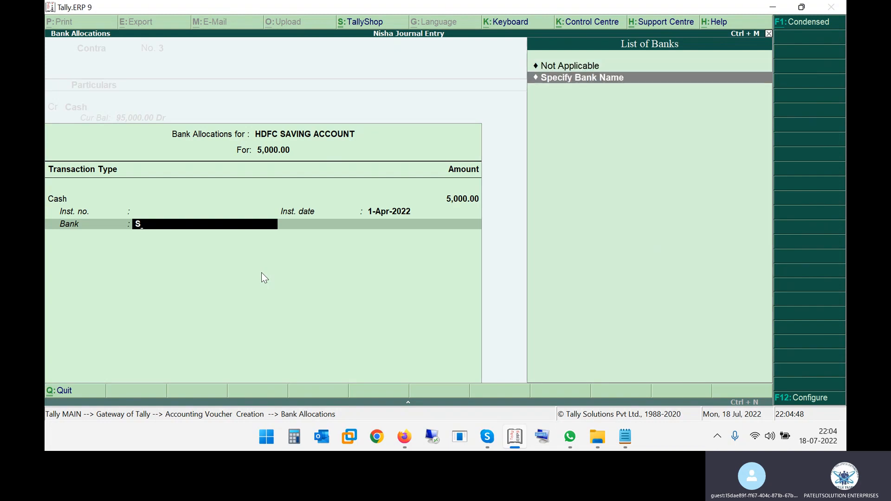
key(Return)
text(HDFC)
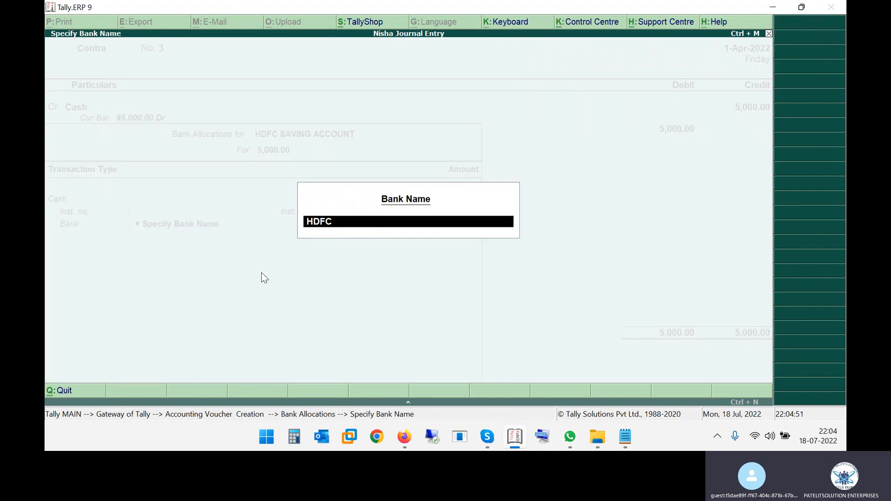
text( SAVING BANK AC)
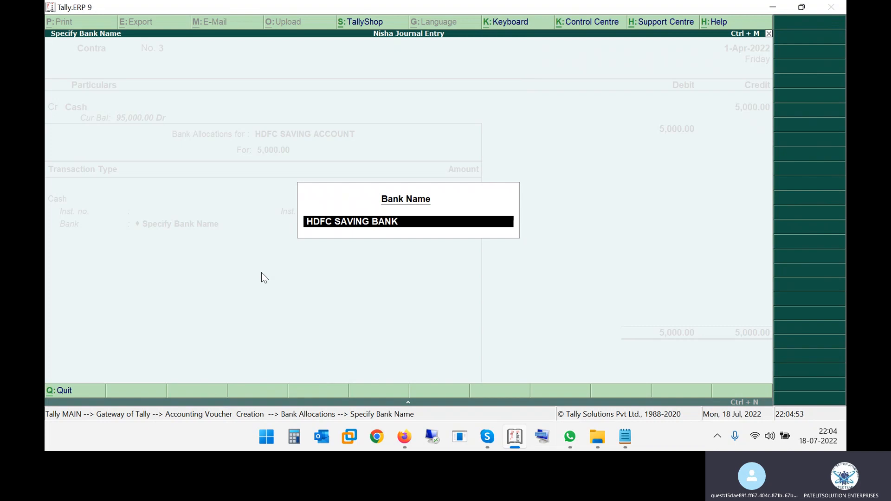
key(Return)
key(Return)
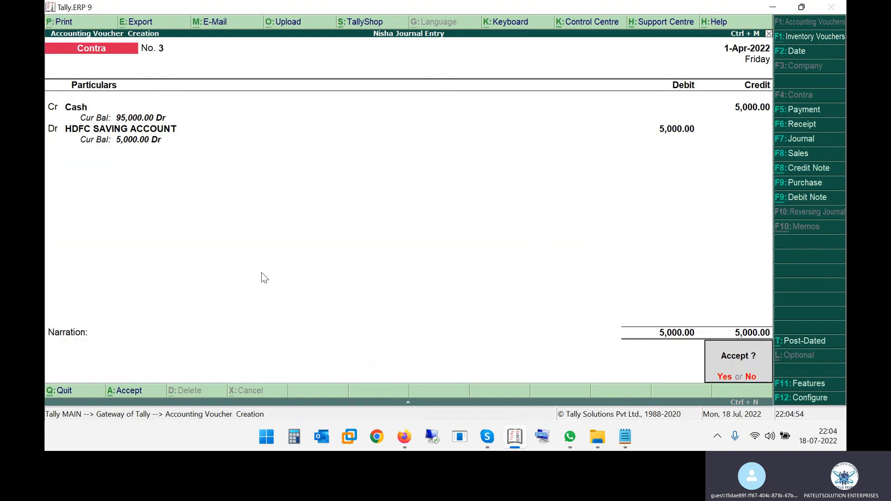
key(Return)
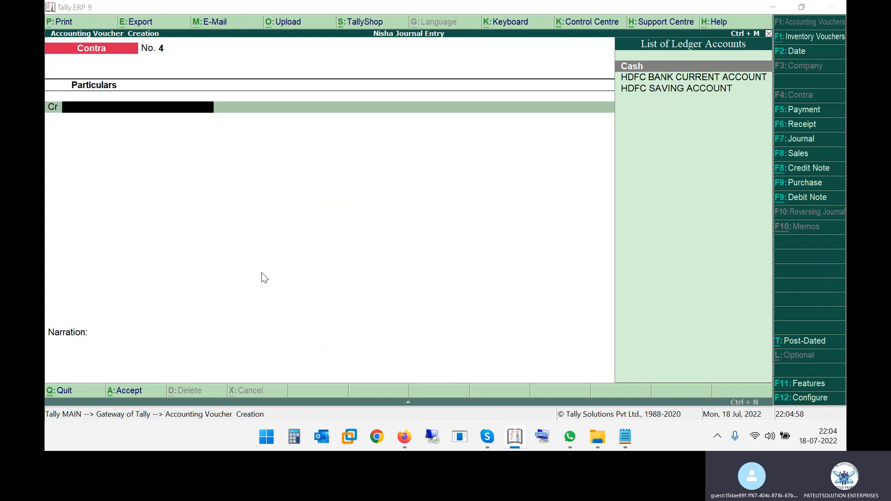
- Find the 5000 saving account deposit entry in the PDF
key(alt+Tab)
drag(245, 292, 291, 291)
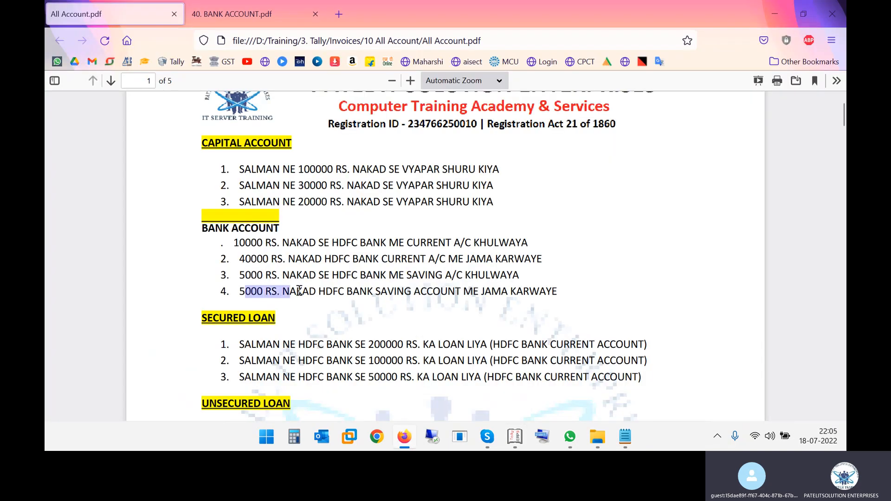
drag(347, 291, 541, 293)
key(alt+Tab)
- Credit Cash 5,000 and debit HDFC SAVING ACCOUNT 5,000 on Contra voucher No. 4
text(CASH)
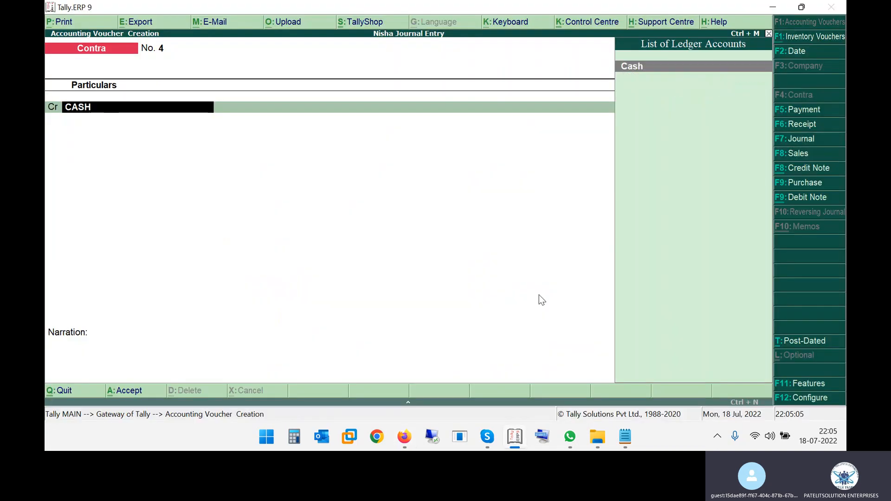
key(Return)
key(alt+Tab)
key(alt+Tab)
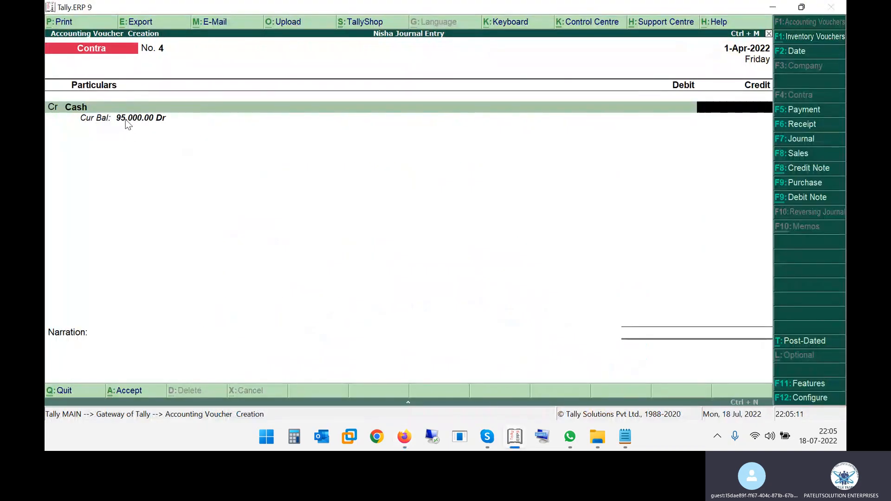
key(alt+Tab)
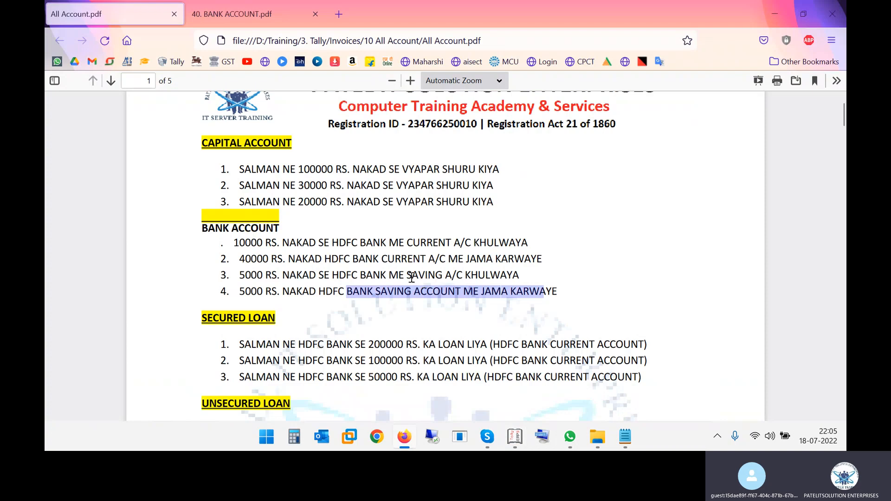
key(alt+Tab)
text(5,000)
key(Return)
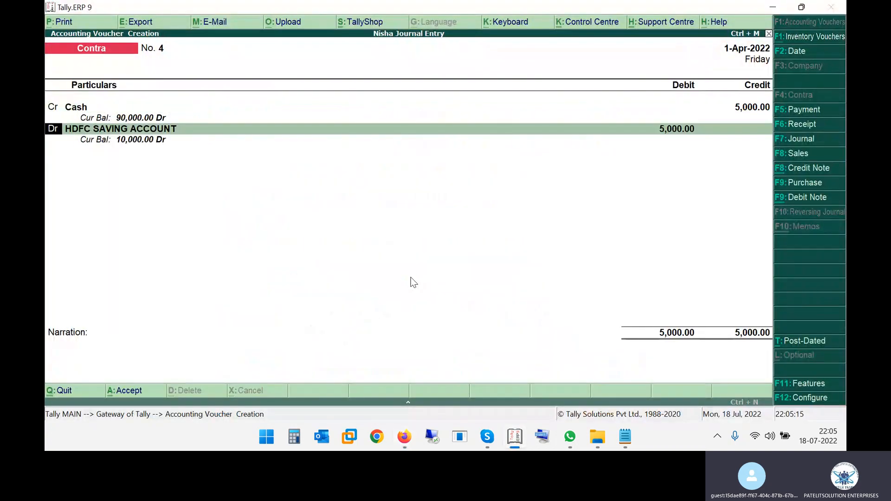
key(Return)
key(Return)
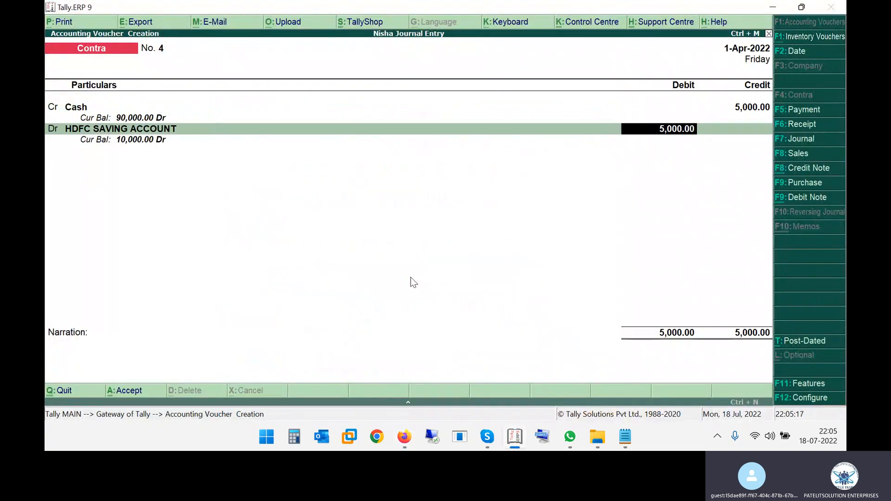
key(Return)
- Enter the cash denominations as two 2000 notes and two 500 notes
key(Return)
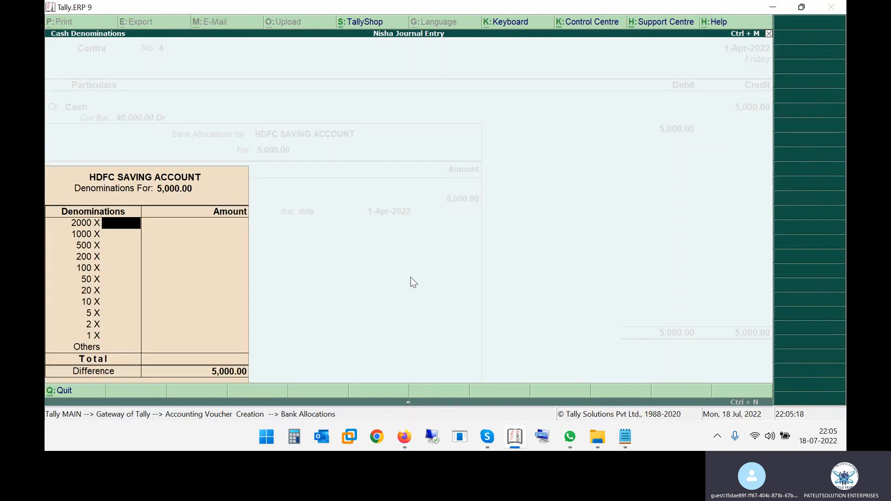
text(2)
key(Return)
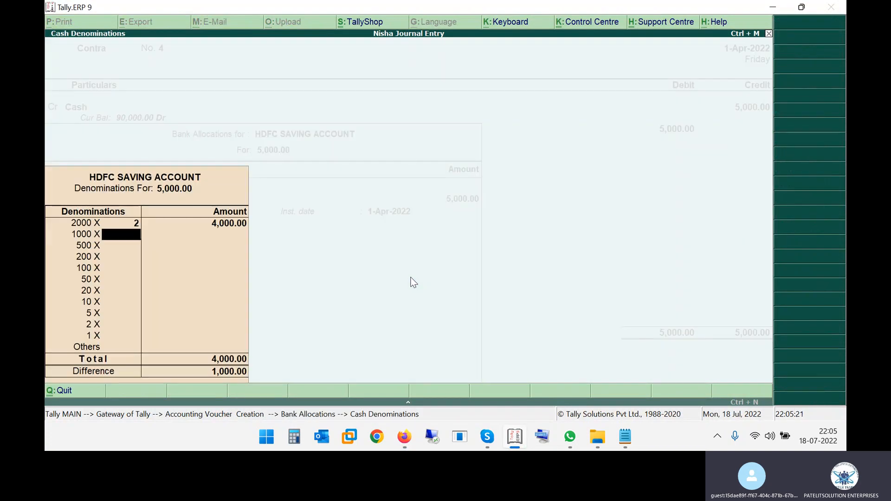
key(Return)
text(21)
key(Return)
key(BackSpace)
key(Return)
text(2)
key(Return)
key(Return)
key(Return)
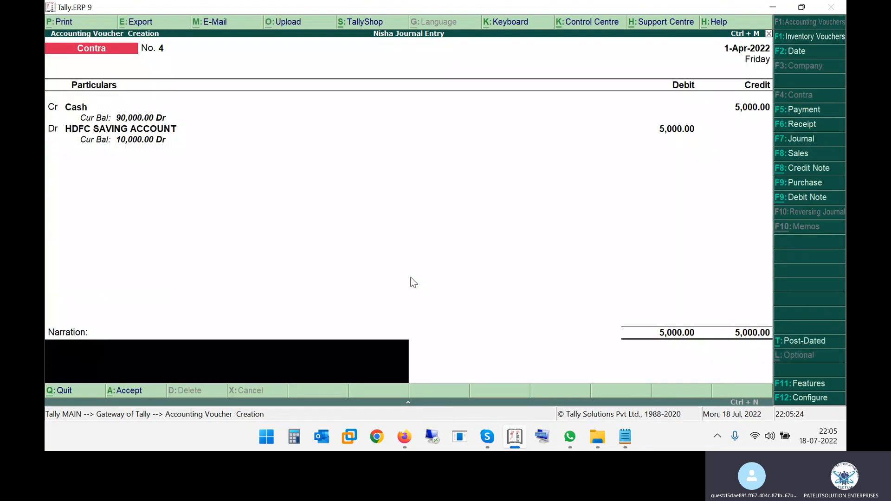
key(Return)
- Reopen the bank allocation details to get back to the Bank field
key(BackSpace)
key(BackSpace)
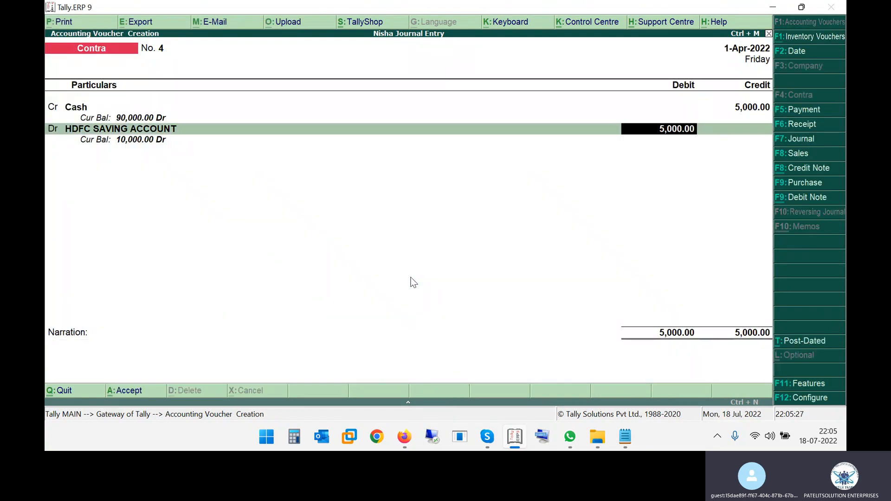
key(Return)
key(Return)
key(Return)
key(Return)
key(Return)
key(Return)
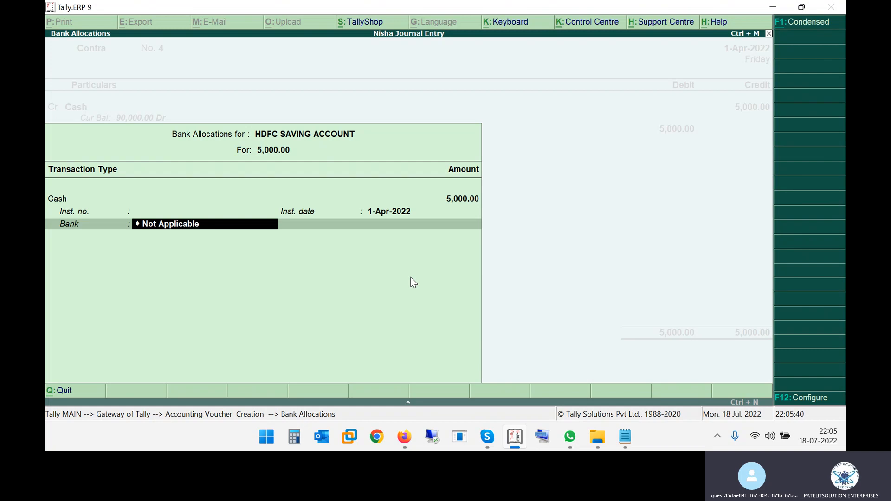
key(Return)
key(BackSpace)
key(Return)
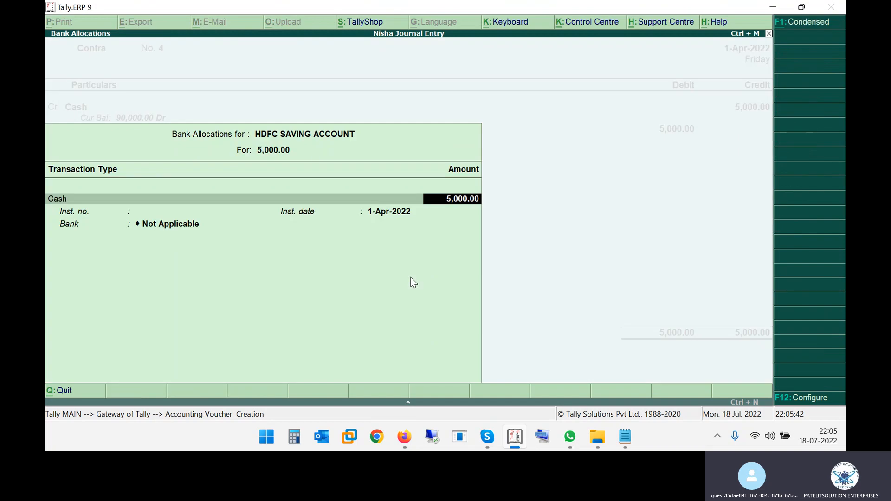
key(Return)
key(ctrl+a)
key(Return)
key(BackSpace)
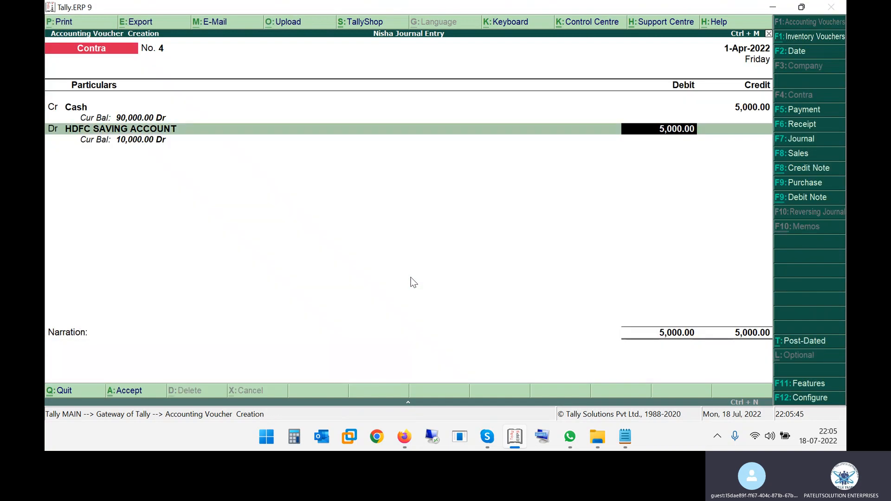
key(Return)
key(Return)
key(Return)
key(Return)
key(Return)
key(Return)
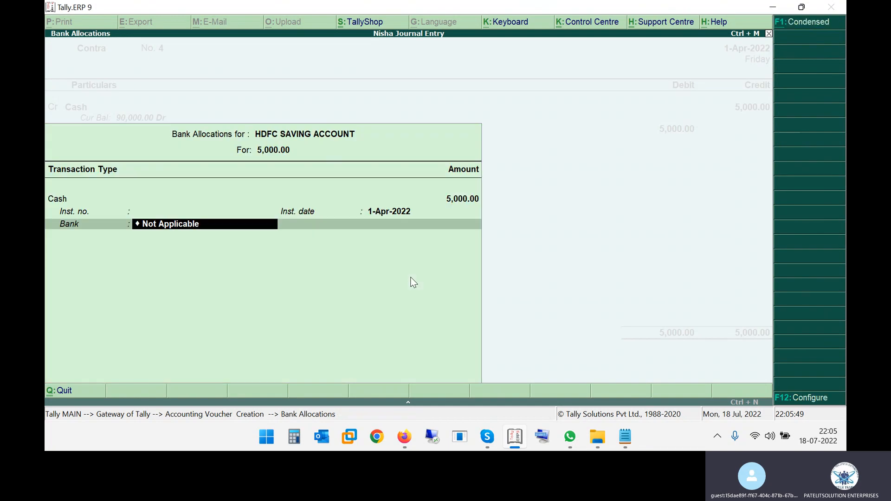
- Specify bank name 'HDFC SAVING BANK AC' and save Contra voucher No. 4
key(Return)
key(Down)
key(Return)
text(HDFC SAV)
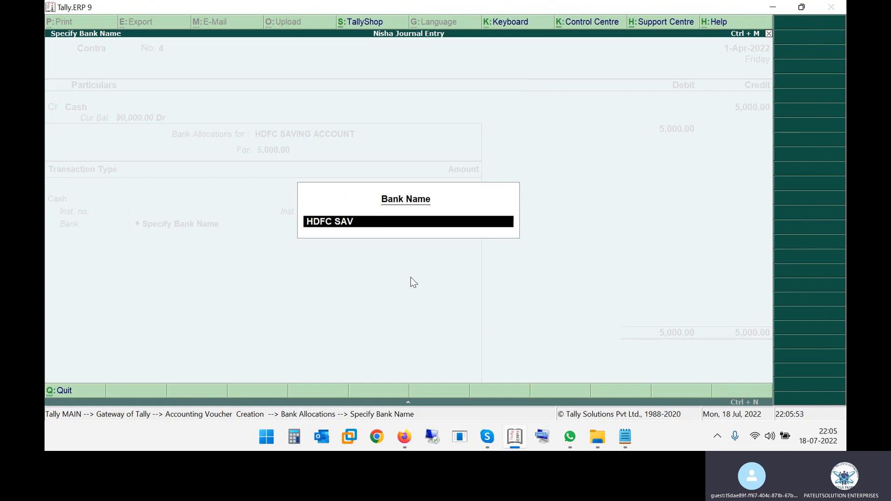
text(ING BANK AC)
key(Return)
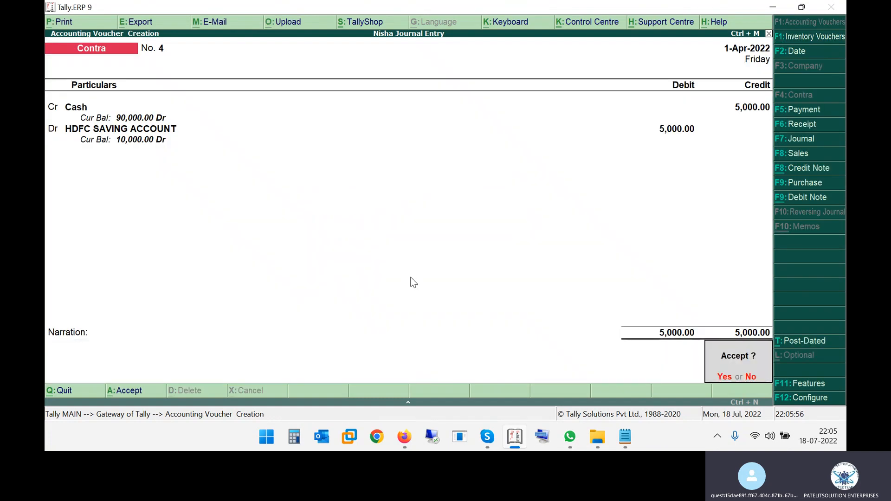
key(Return)
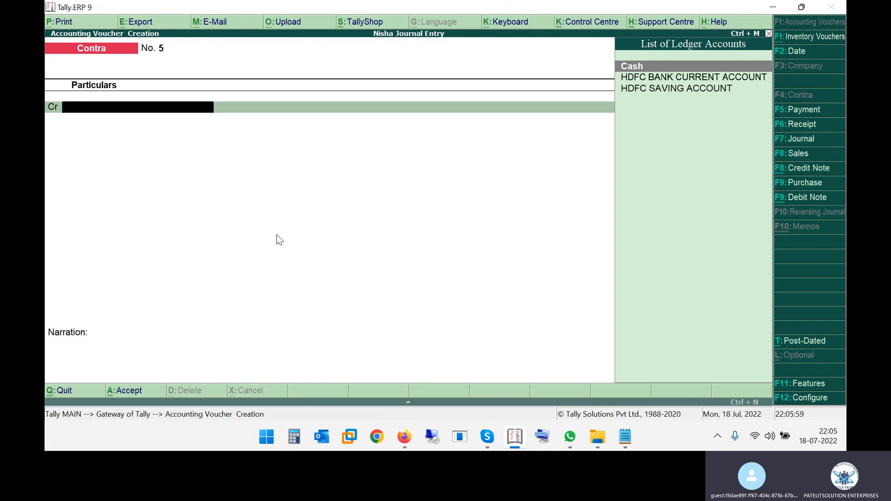
- Quit voucher entry and open the Balance Sheet in detailed view
key(Escape)
key(Return)
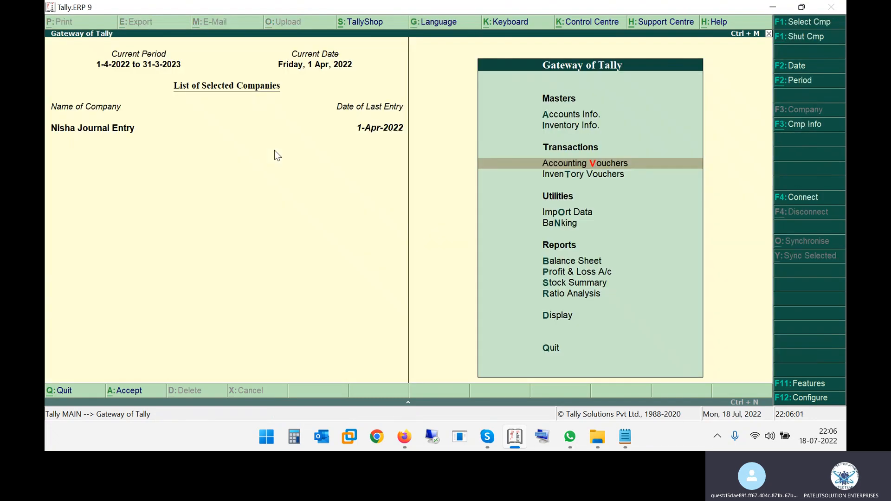
key(Down)
key(Down)
key(Down)
key(Down)
key(Return)
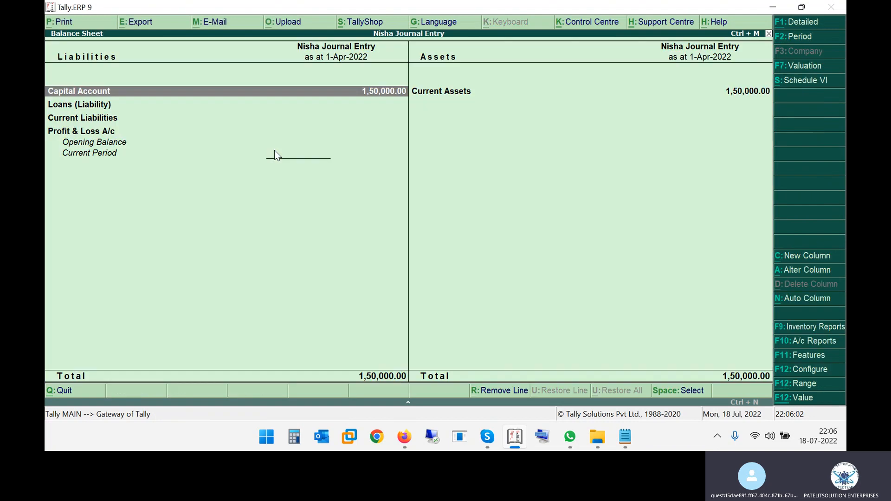
key(alt+F1)
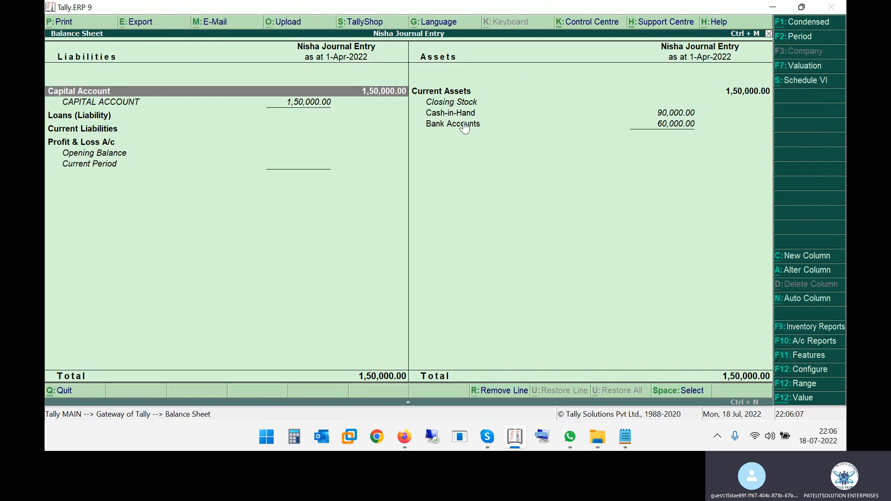
- Drill into Bank Accounts to check the HDFC Current and Saving balances, then return
click(483, 131)
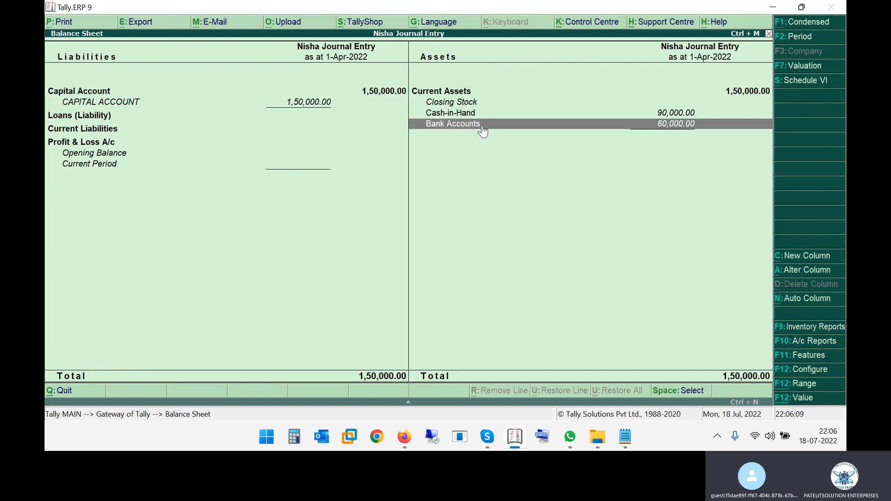
click(482, 132)
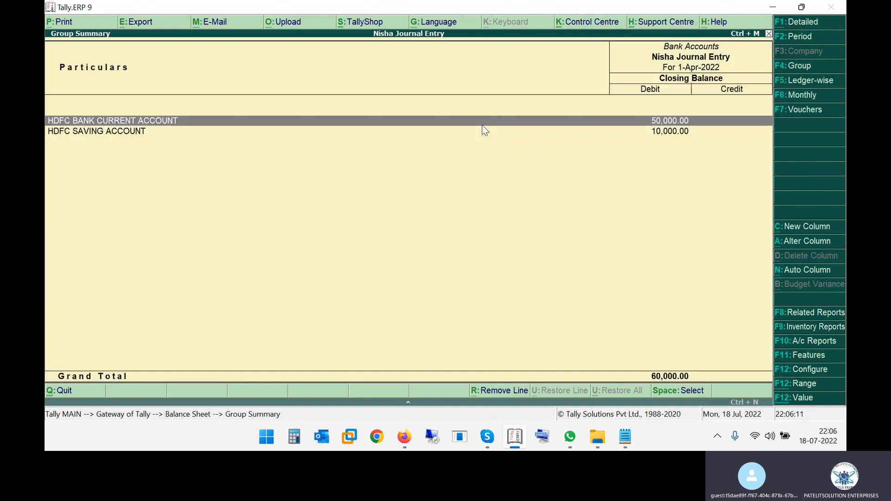
click(482, 126)
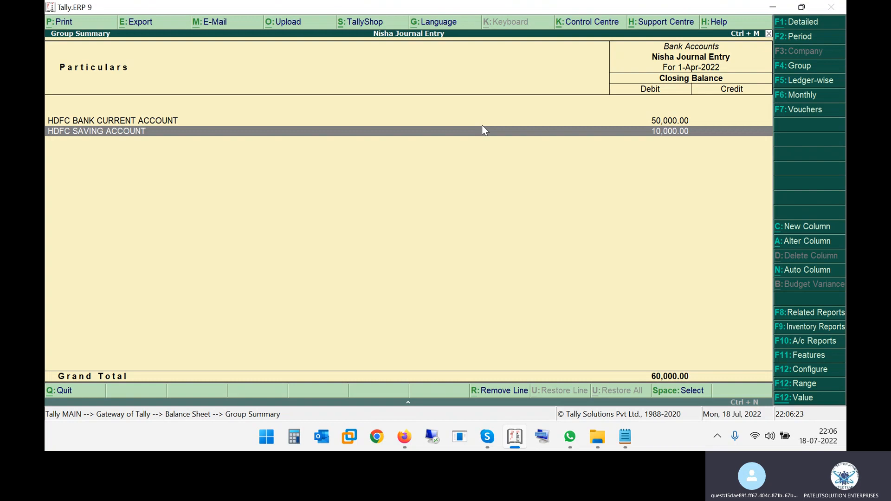
key(Escape)
key(Up)
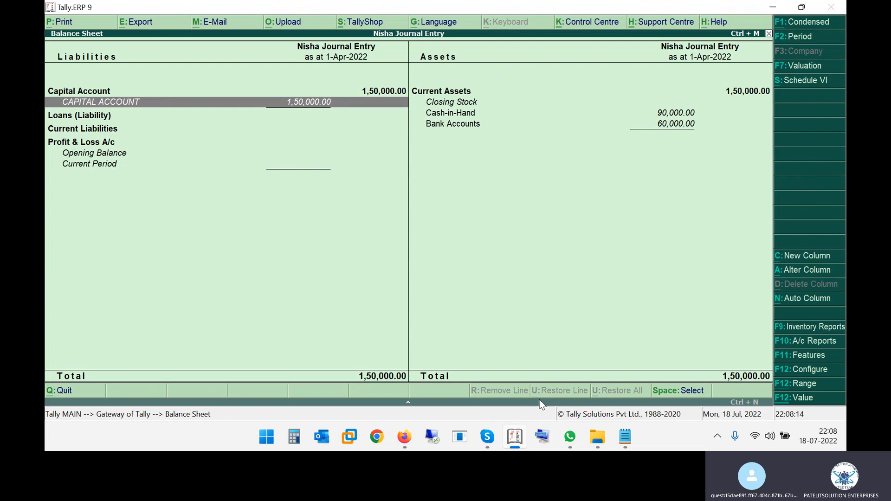
key(Escape)
key(Escape)
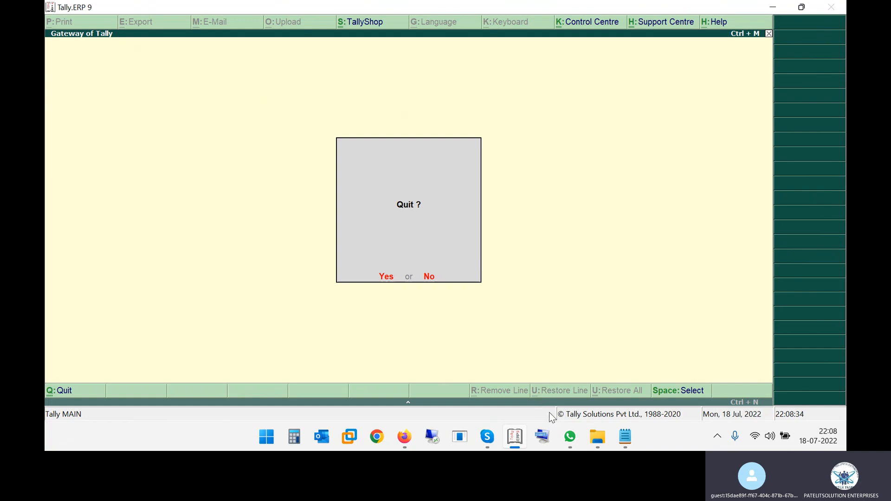
- Bring the Skype meeting window to the front from the taskbar
click(489, 438)
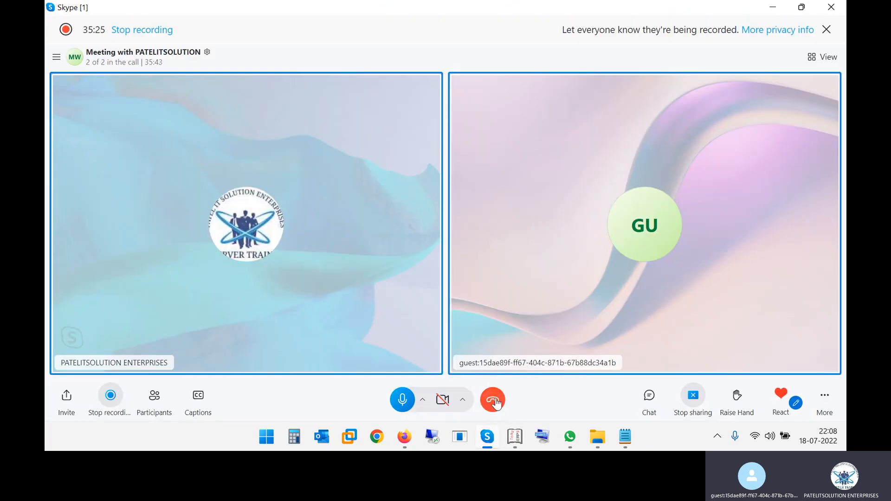